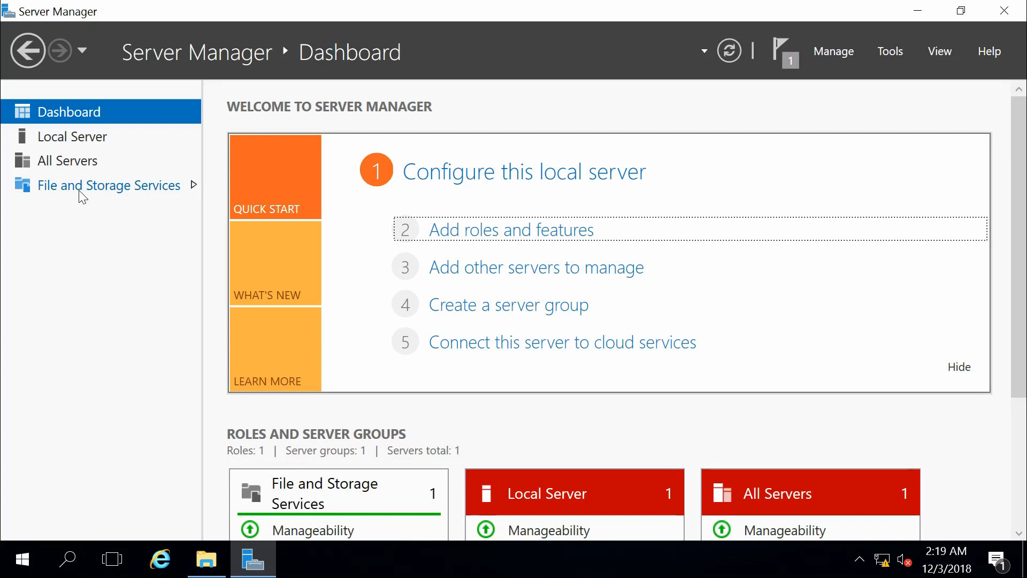
Open the list of shares under File and Storage Services and select Share1 and share2 together
left_click(78, 187)
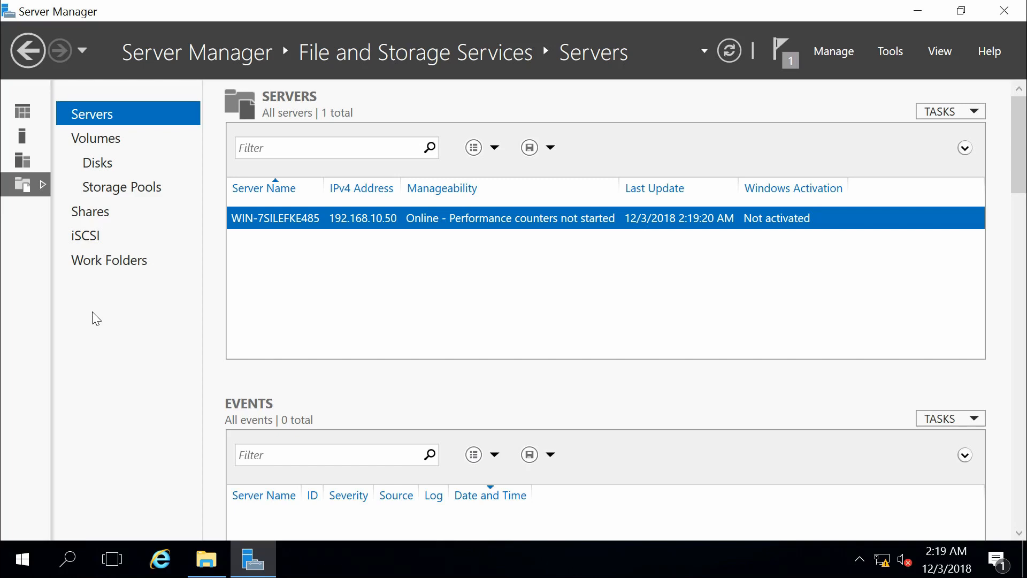
left_click(114, 214)
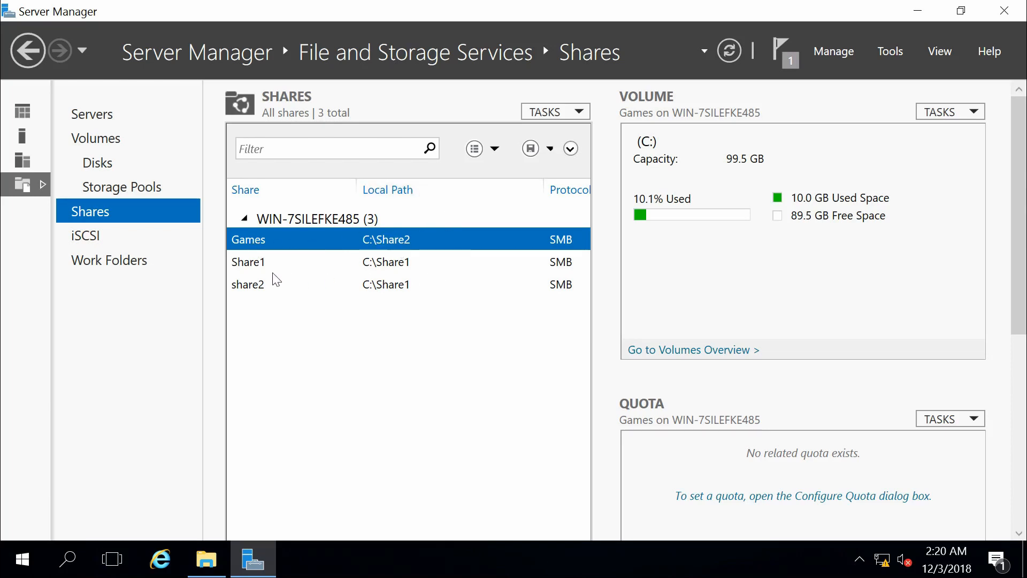
left_click(255, 268)
left_click(260, 285, "ctrl")
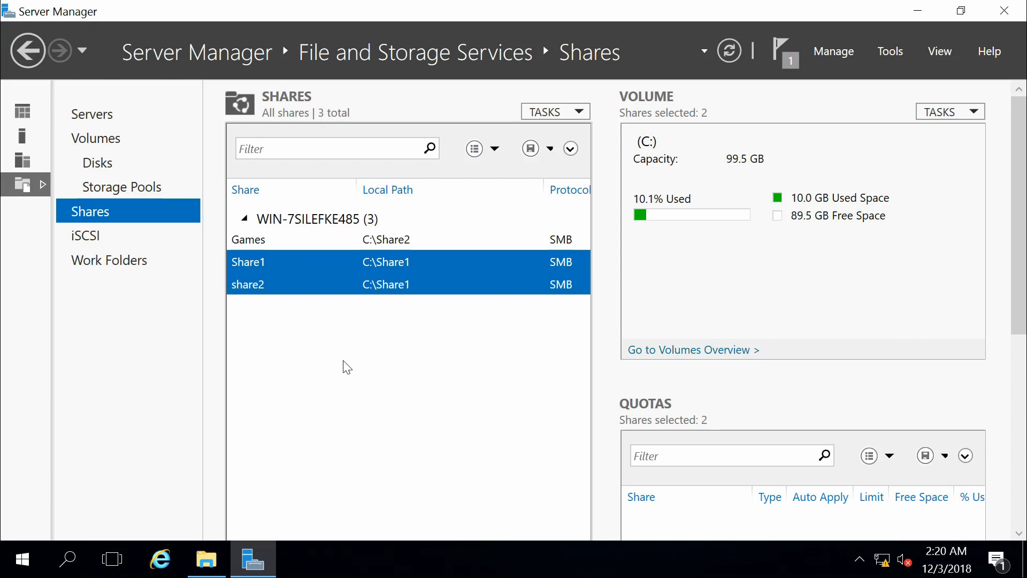
Start creating a new share with the SMB Share - Quick profile and continue to its location settings
left_click(582, 114)
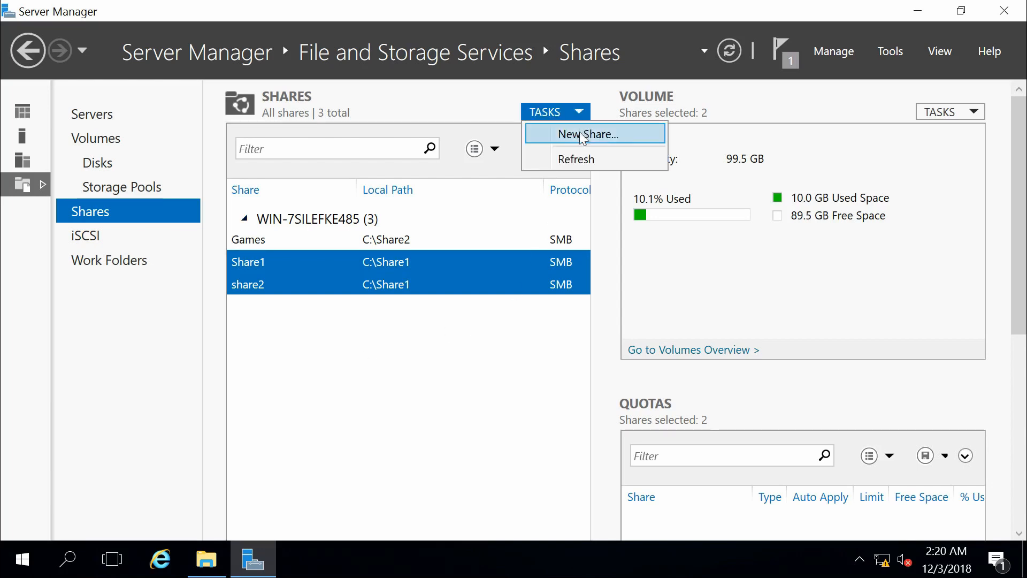
left_click(374, 409)
right_click(347, 344)
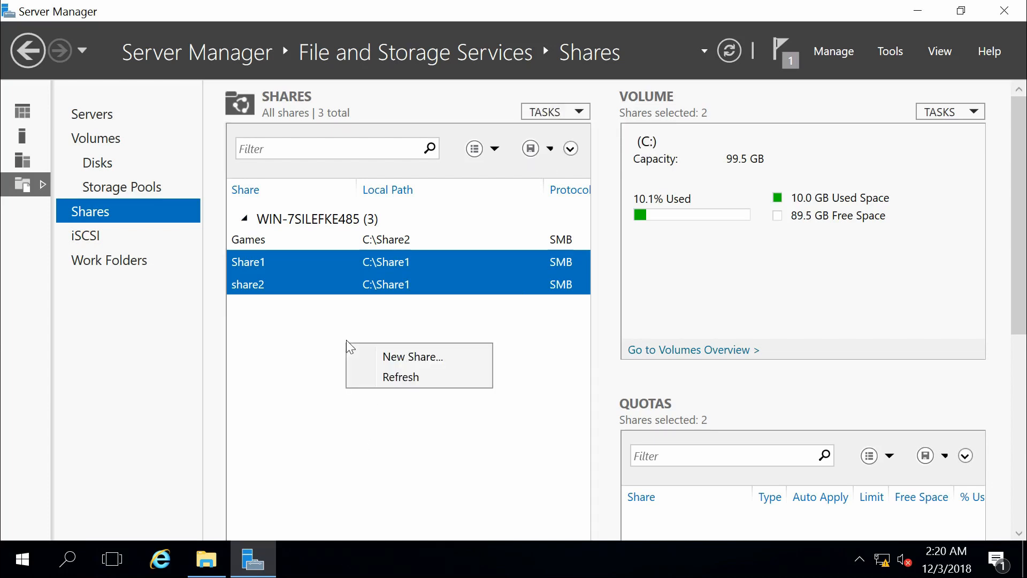
left_click(398, 359)
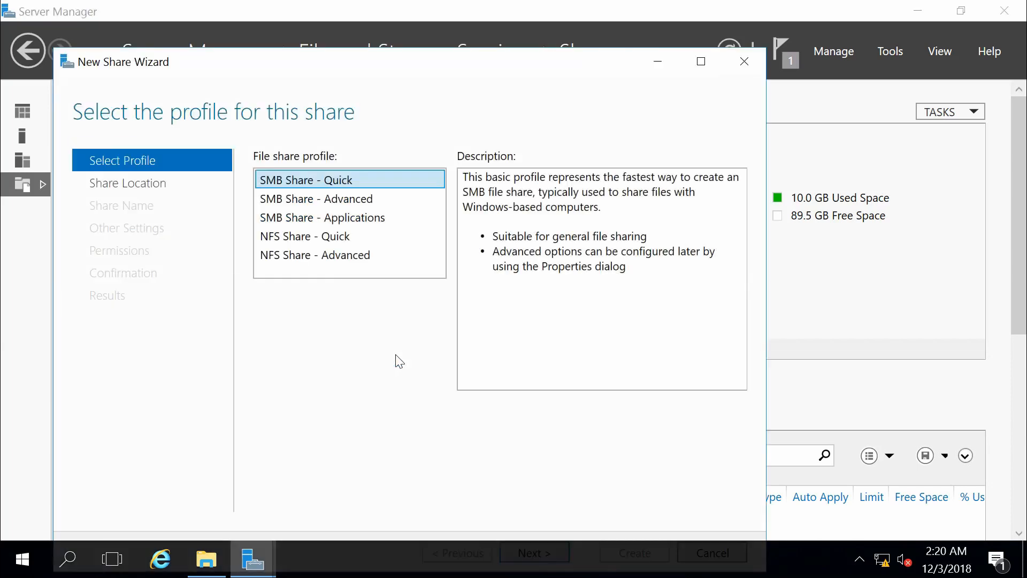
left_click_drag(457, 63, 465, 15)
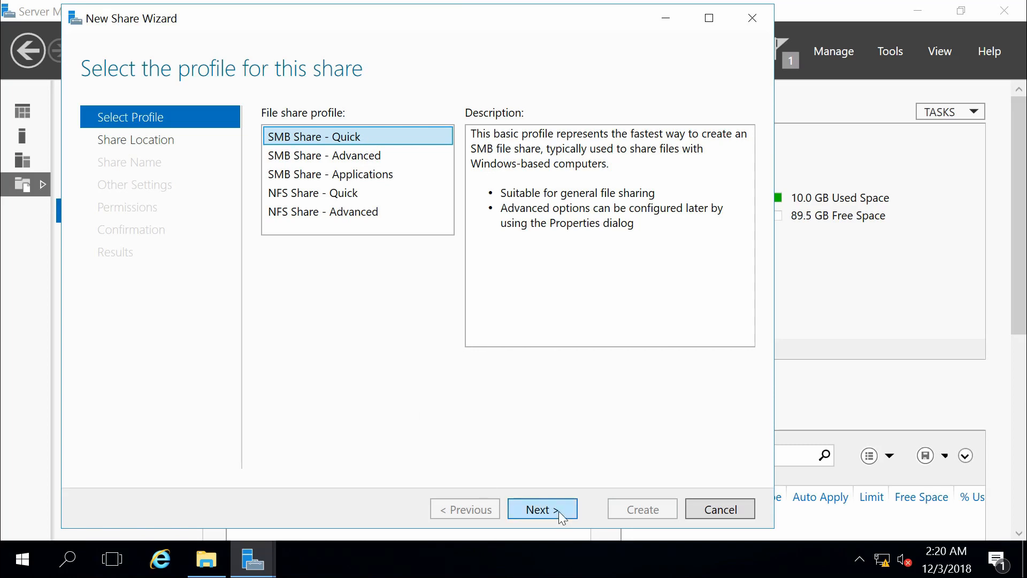
left_click(542, 509)
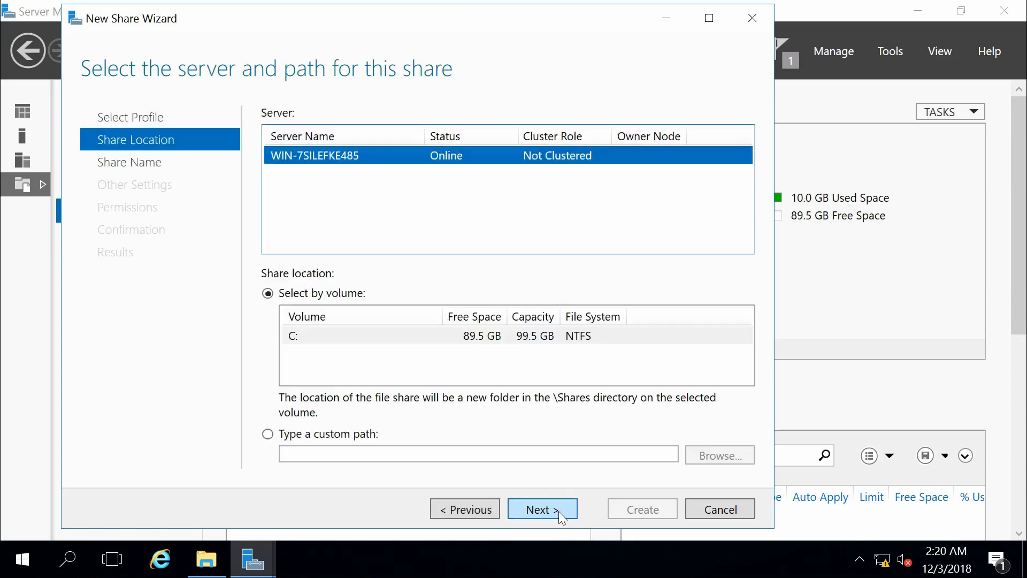
Accept server WIN-7SILEFKE485 and volume C: as the location of the new share
left_click(299, 336)
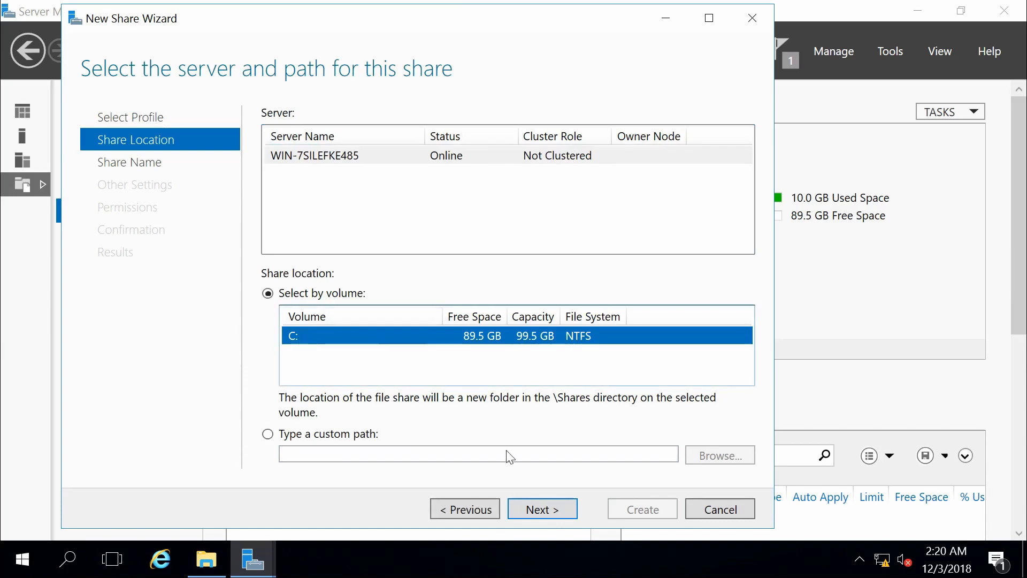
left_click(384, 179)
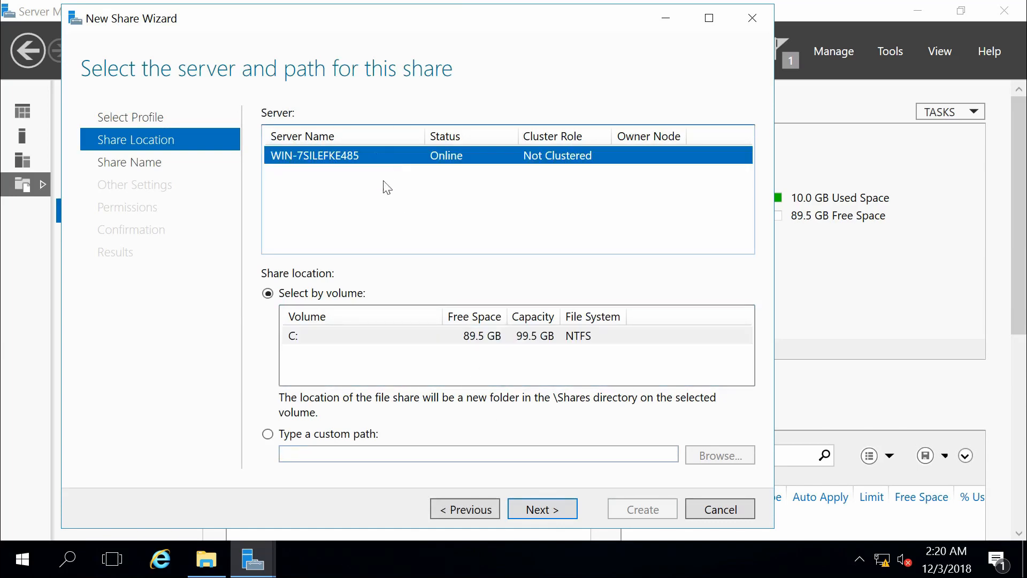
left_click(533, 513)
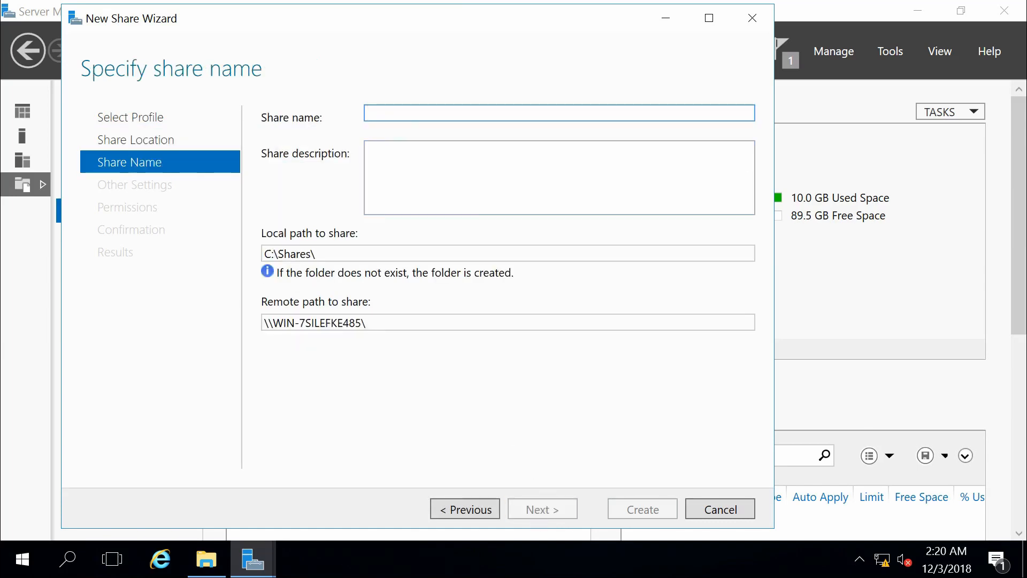
Name the new share Share3, keep its default local and remote paths, and continue to the share settings
type("Sahre")
key("BackSpace")
key("BackSpace")
key("BackSpace")
key("BackSpace")
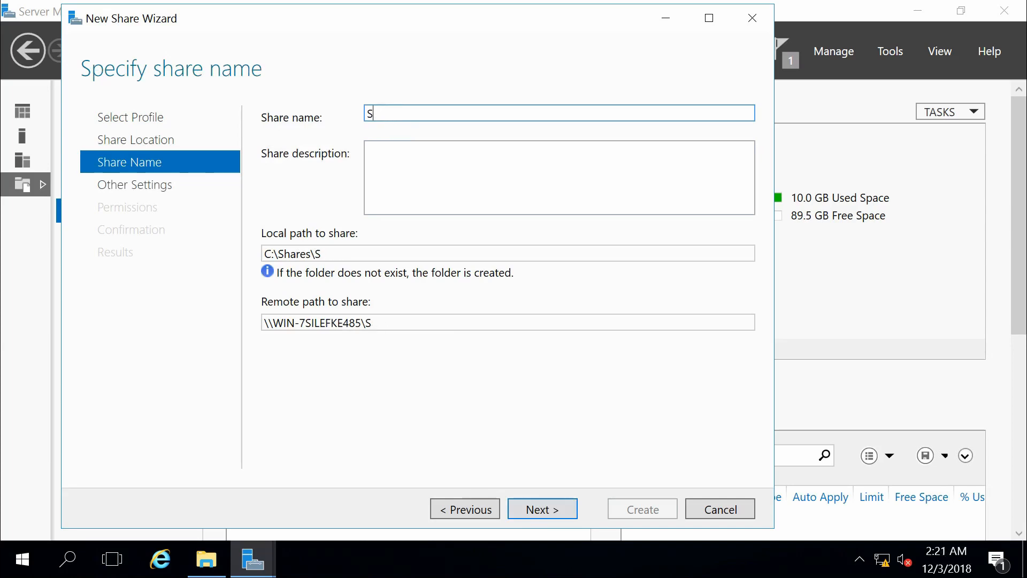
type("hare3")
key("Tab")
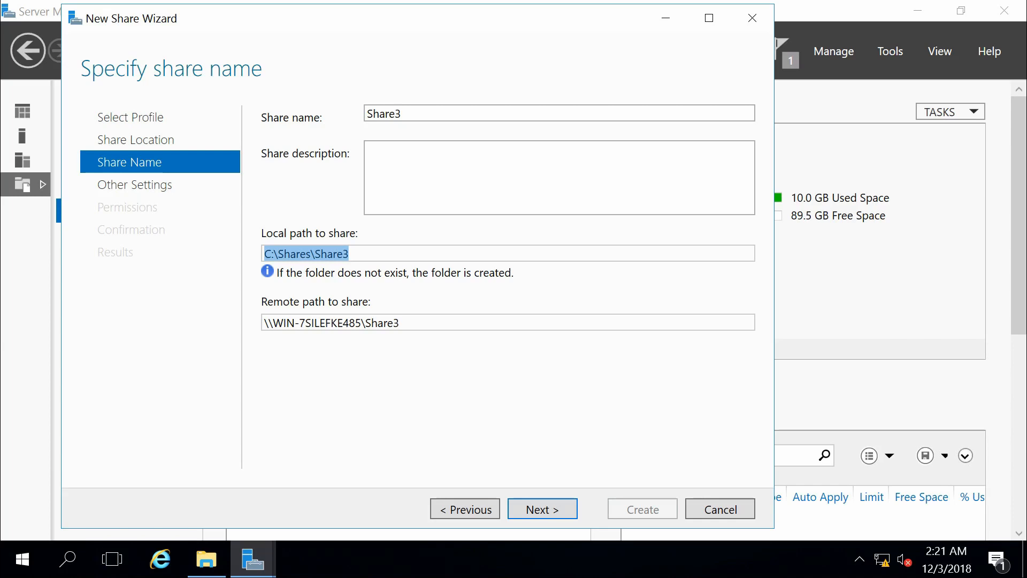
key("Tab")
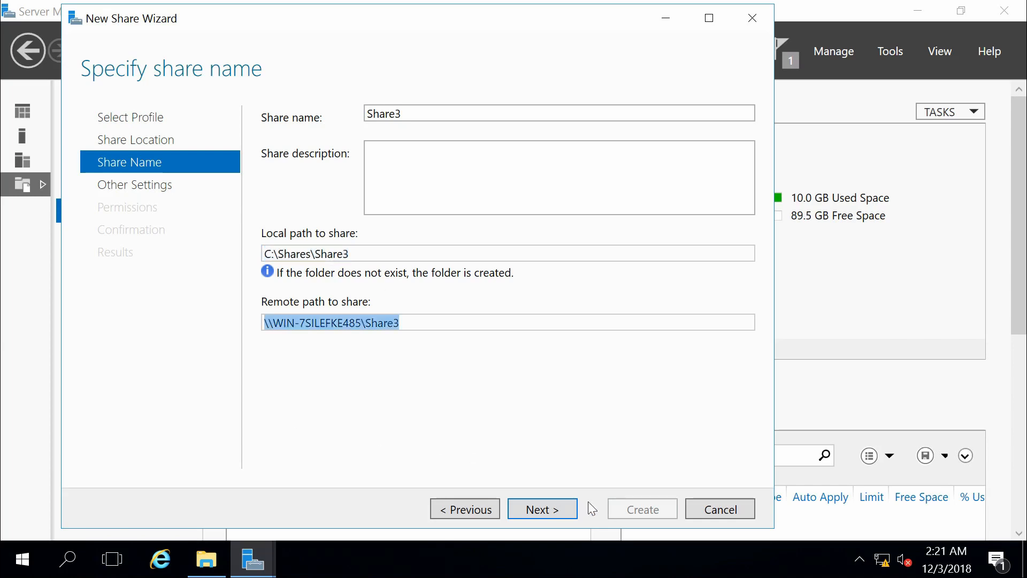
left_click(566, 510)
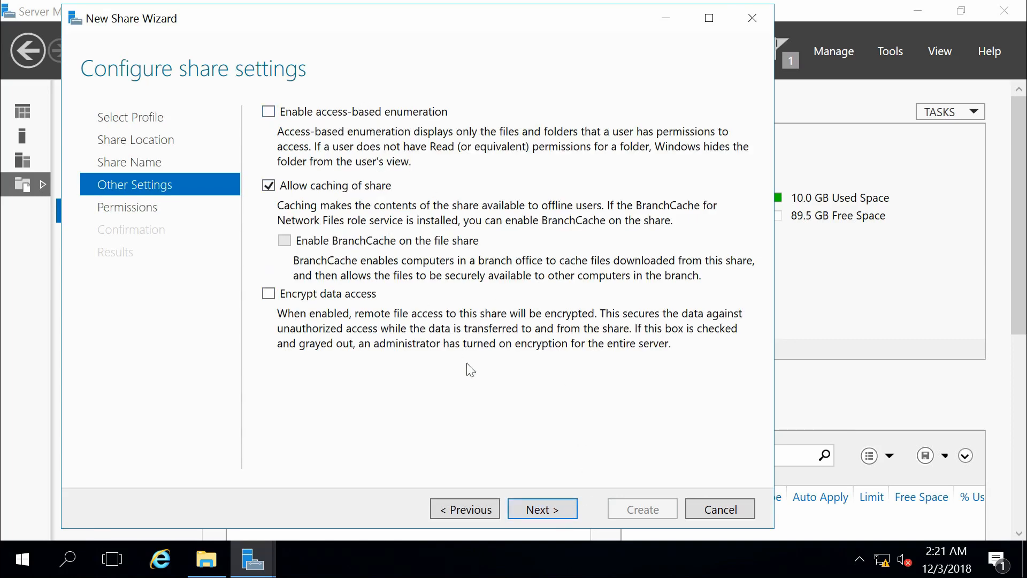
Create Share3 with the default share settings and permissions, and select it in the shares list
left_click(538, 512)
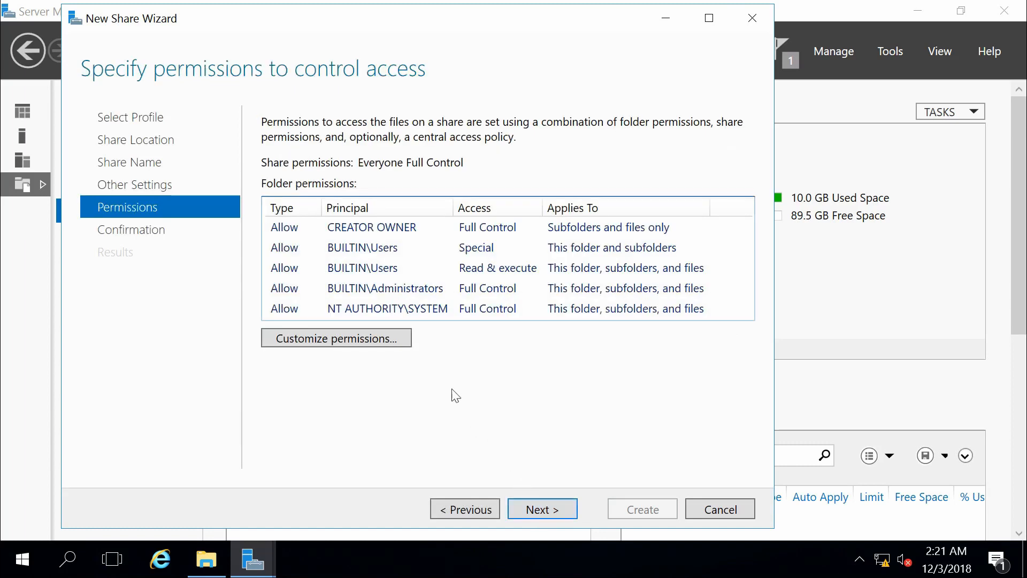
left_click(561, 507)
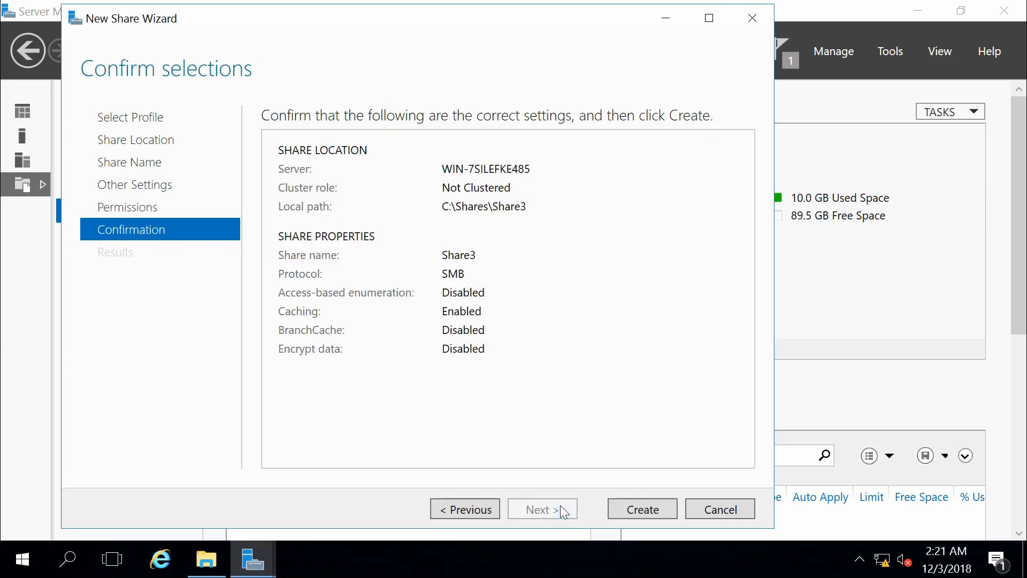
left_click(659, 506)
left_click(654, 510)
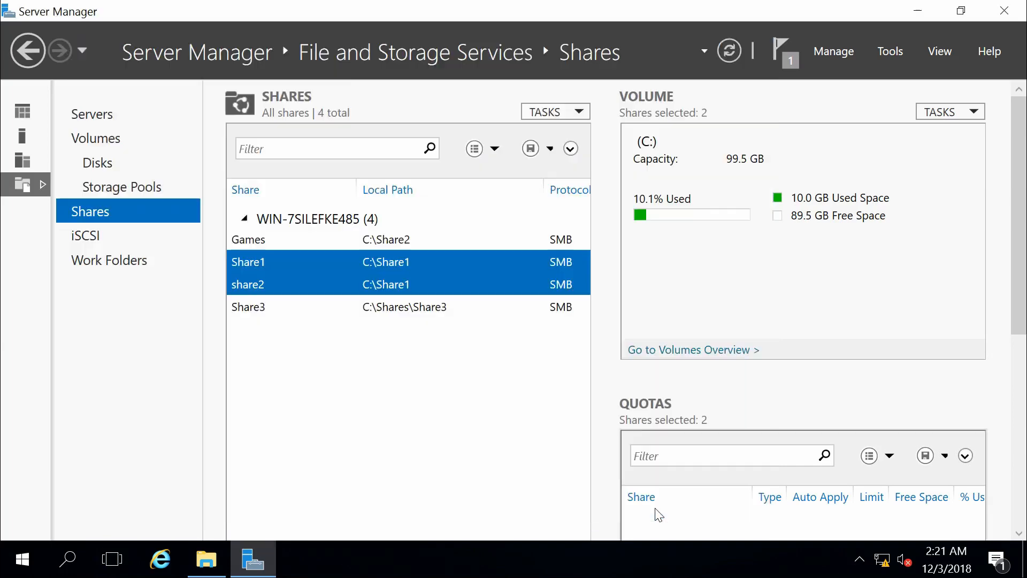
left_click(466, 313)
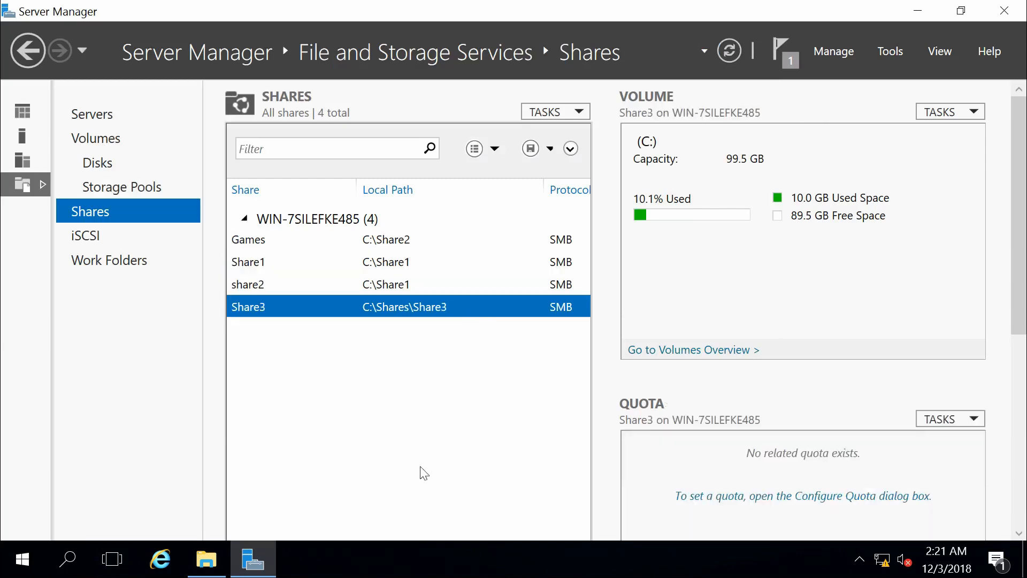
Start another new share with the SMB Share - Advanced profile, reviewing the profile's description of its additional options
right_click(309, 356)
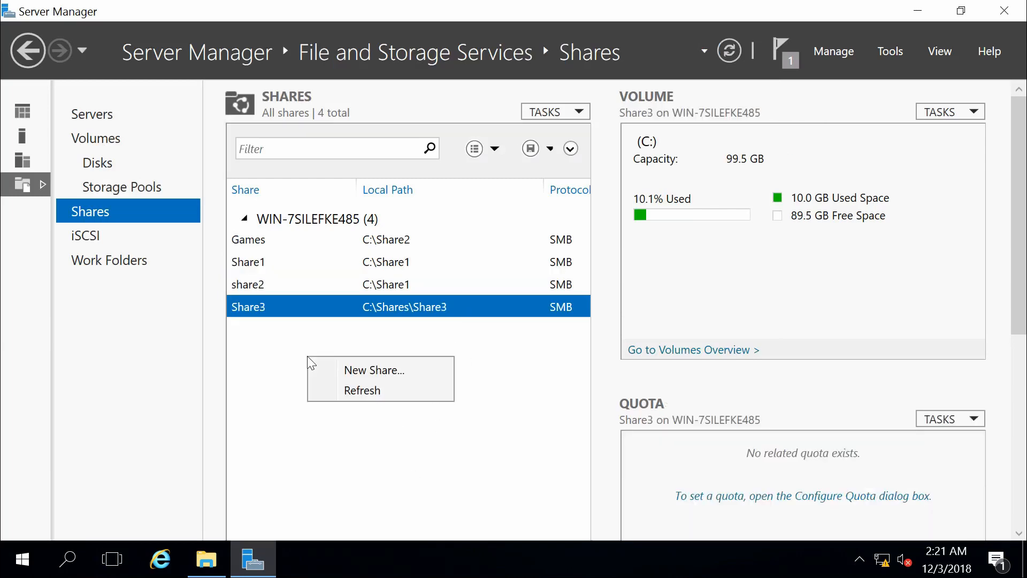
left_click(363, 374)
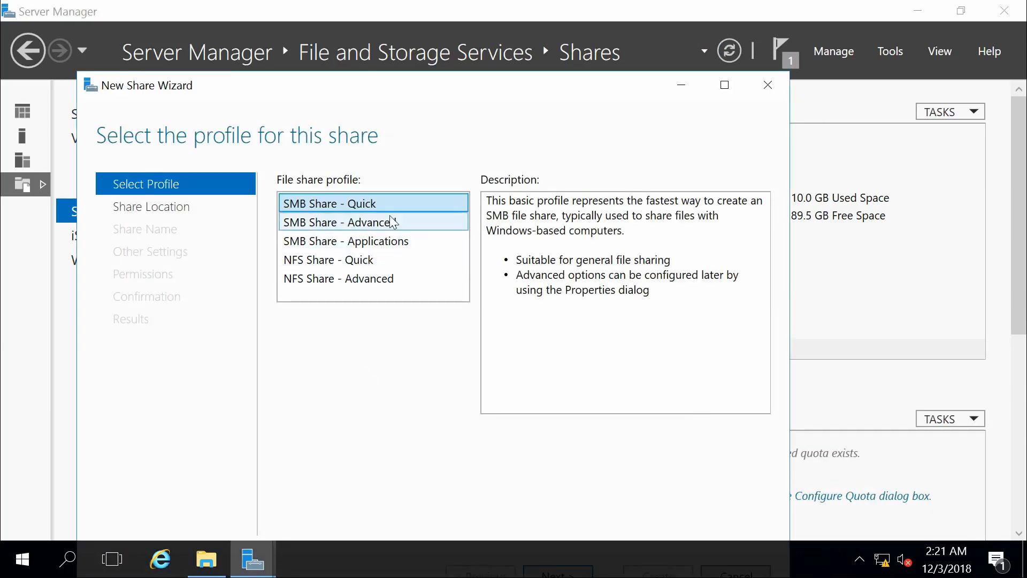
left_click(392, 222)
left_click_drag(467, 79, 467, 12)
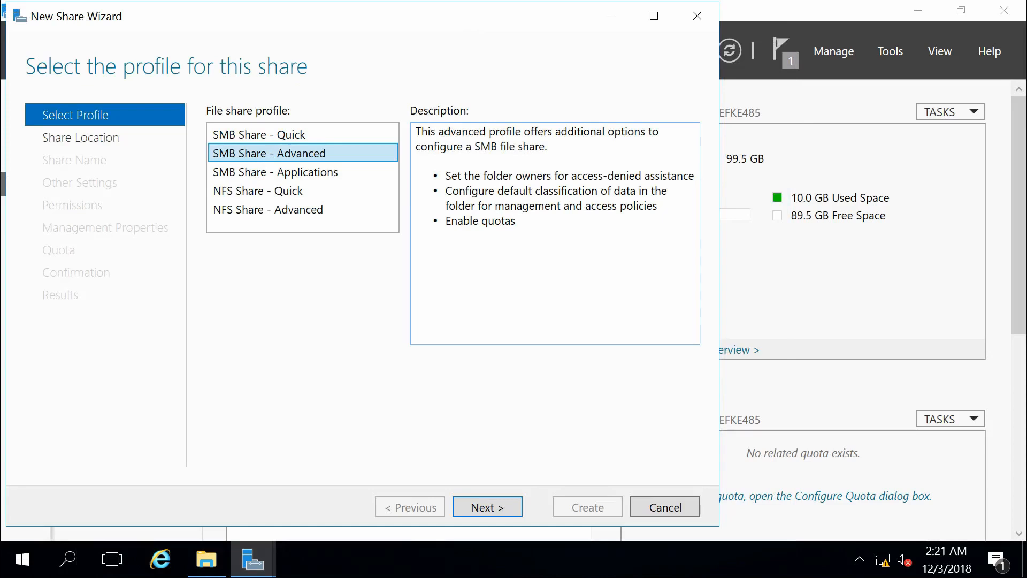
left_click_drag(554, 175, 651, 175)
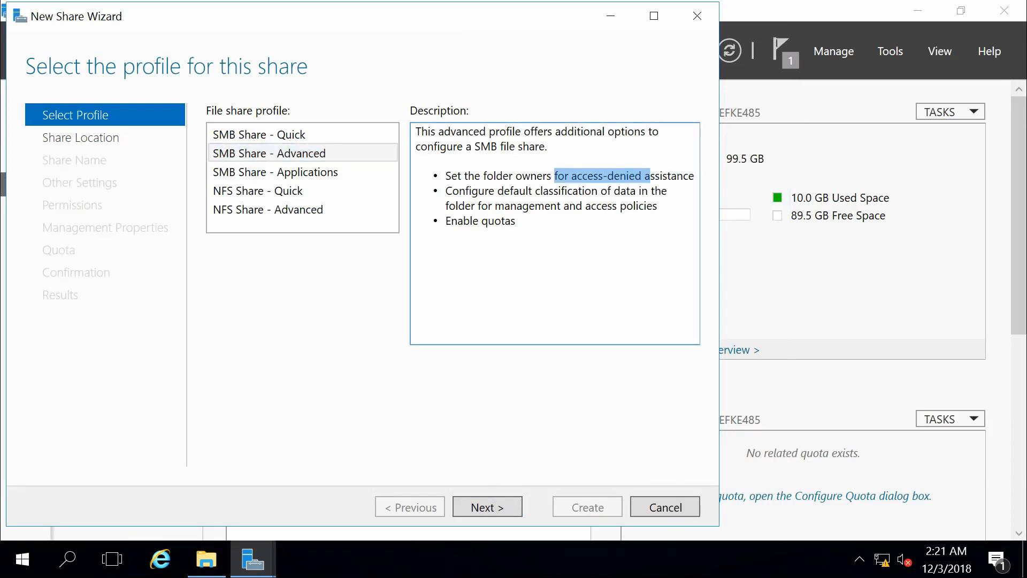
left_click_drag(498, 190, 600, 191)
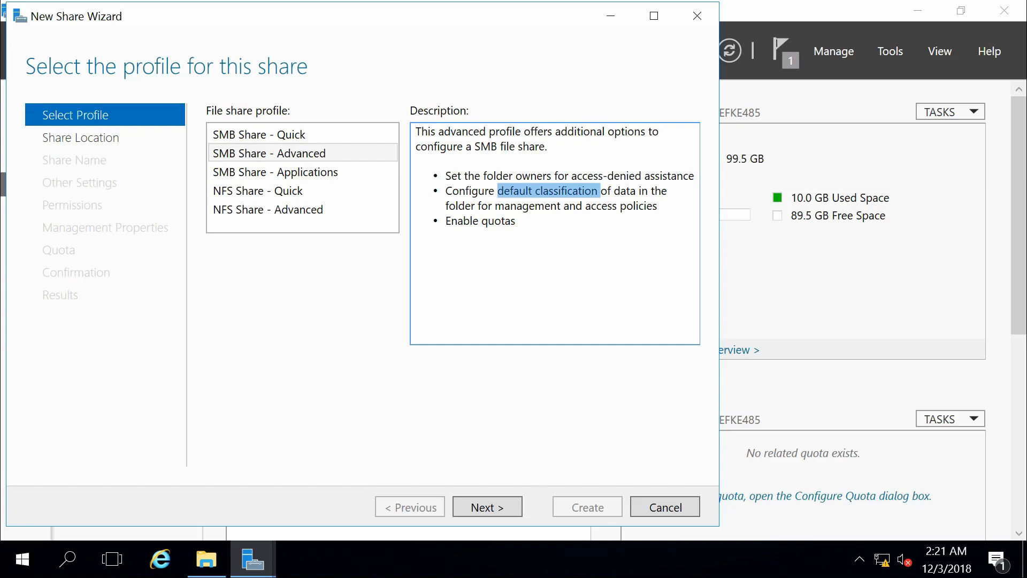
left_click_drag(516, 221, 446, 221)
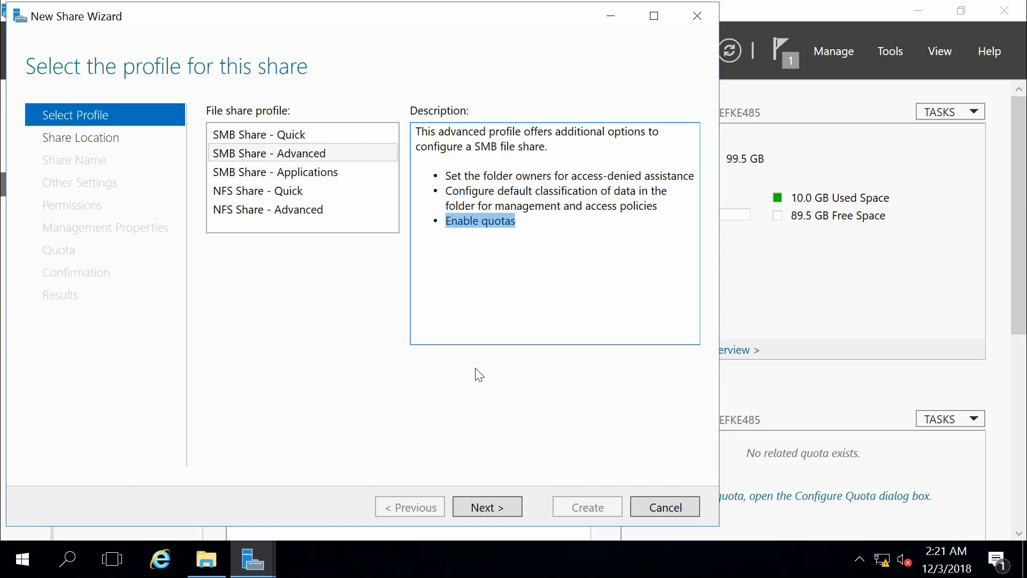
left_click(485, 507)
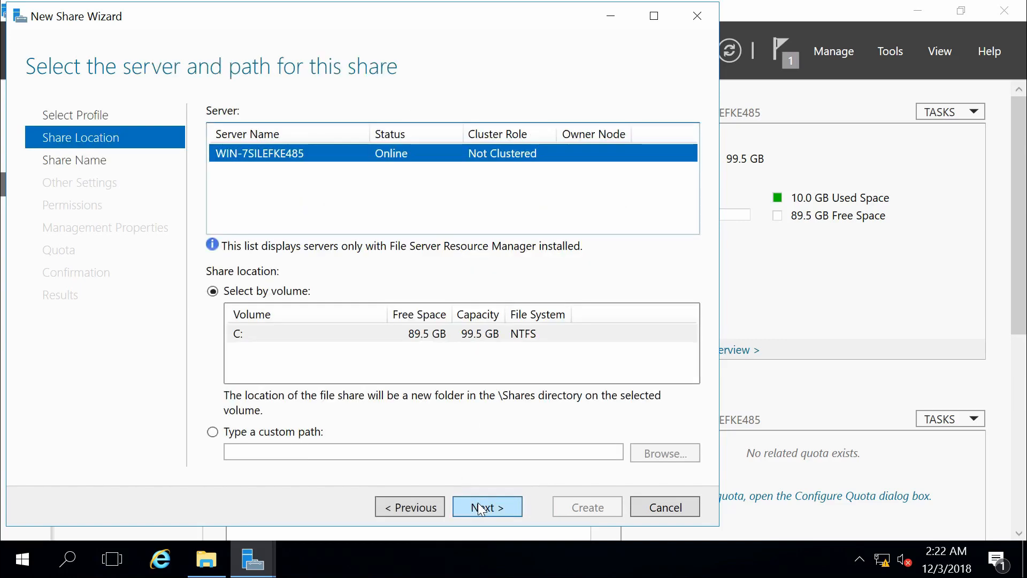
Keep the default server and volume C: for the advanced share and name it Share4
left_click(488, 510)
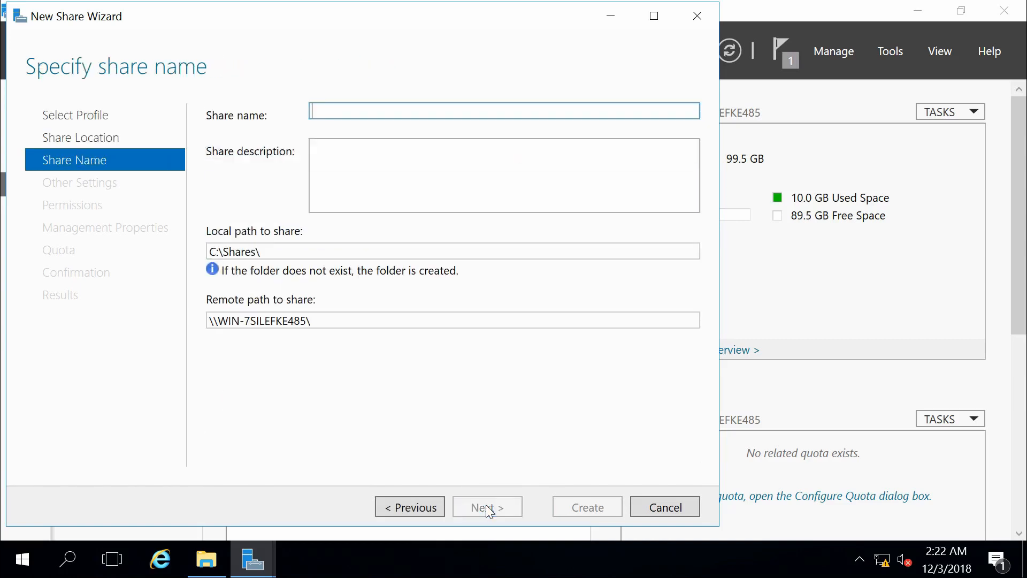
type("Share")
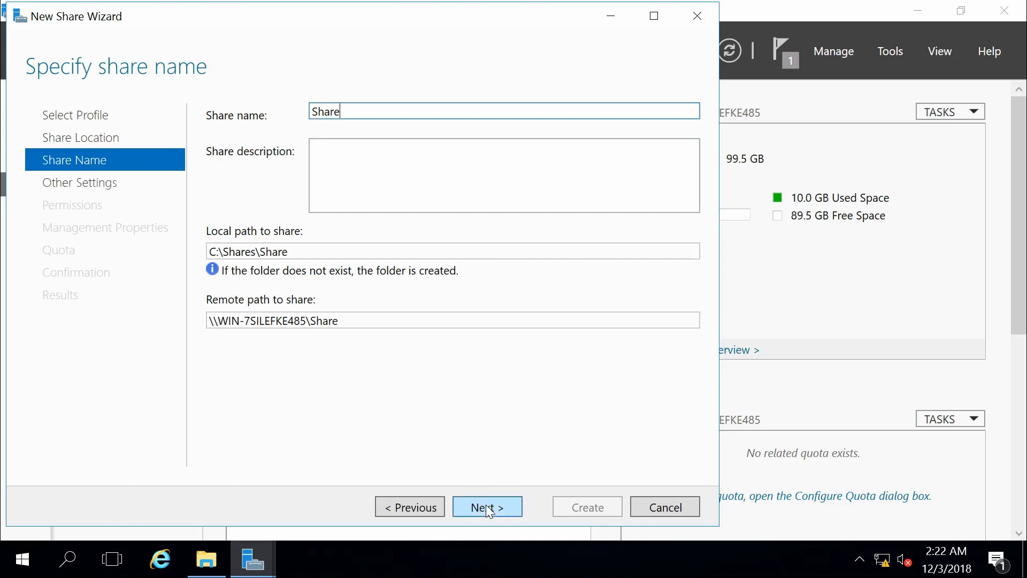
type("34")
key("BackSpace")
key("BackSpace")
type("4")
left_click(488, 507)
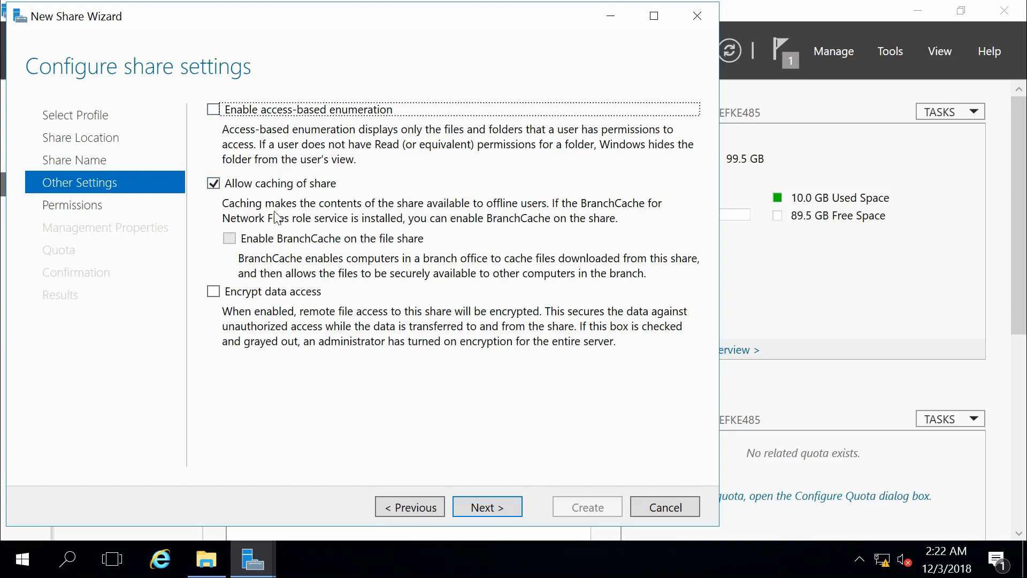
Accept the default share settings, permissions and folder management properties for Share4
left_click(472, 509)
left_click(471, 507)
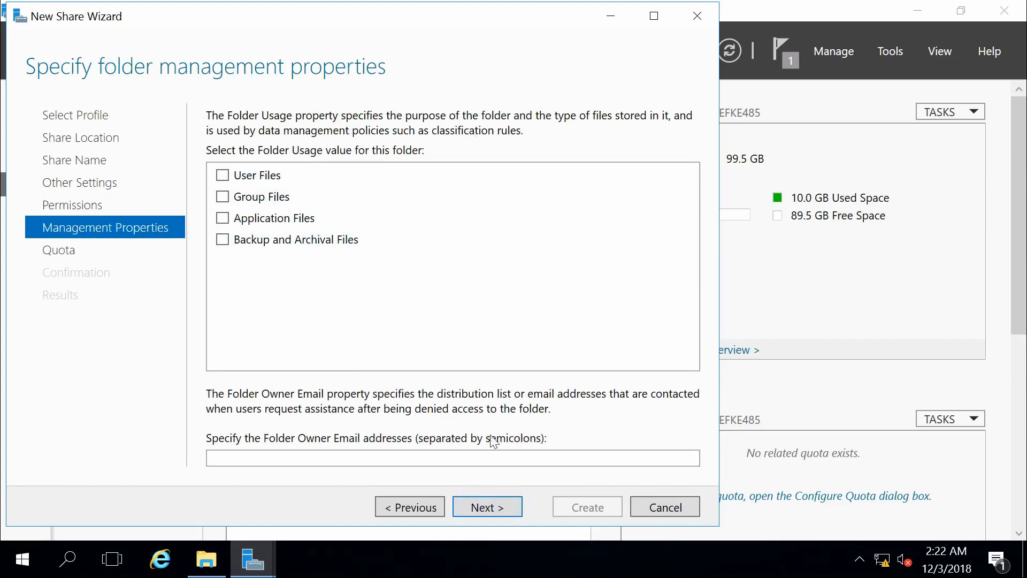
left_click(497, 511)
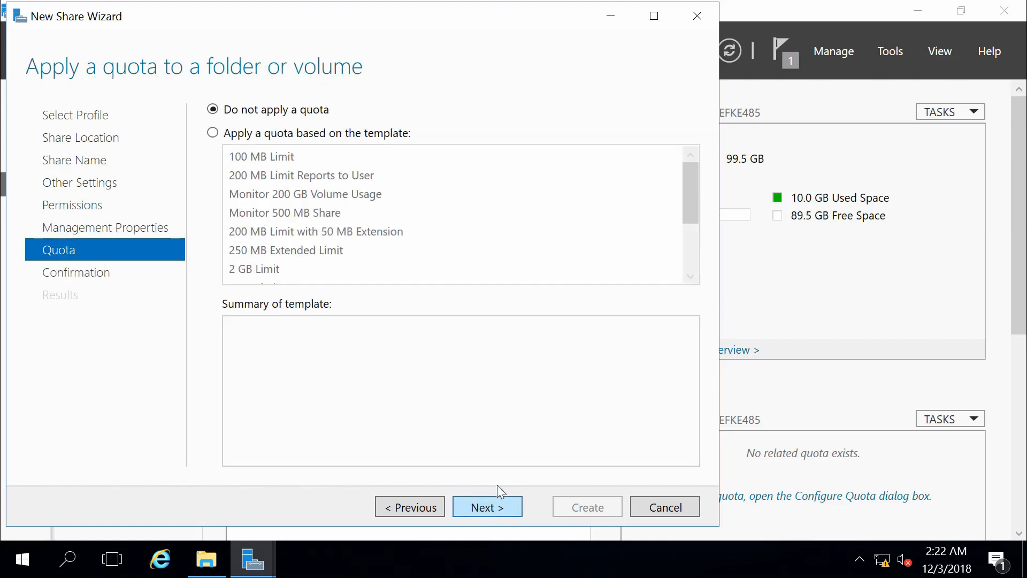
Try the 2 GB Limit and 100 MB Limit quota templates for Share4, and revert to applying no quota
left_click(333, 133)
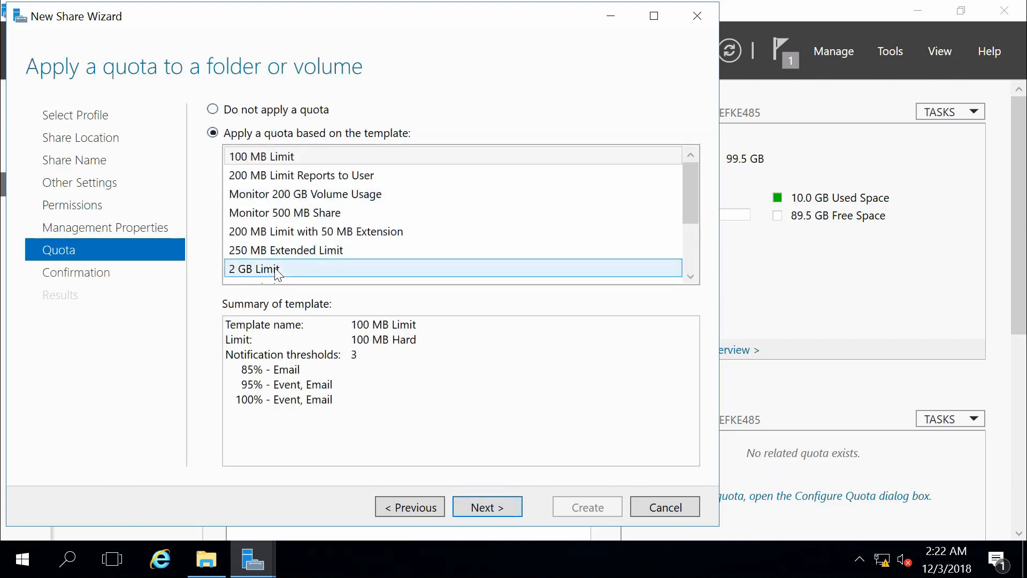
left_click(277, 269)
left_click(273, 157)
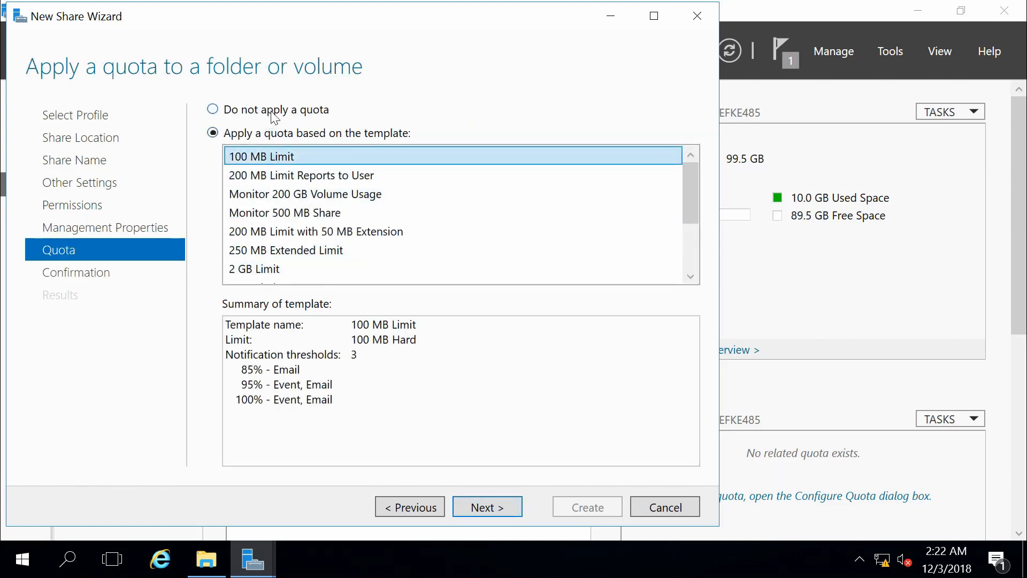
left_click(275, 113)
Confirm the selections without a quota and create Share4
left_click(503, 506)
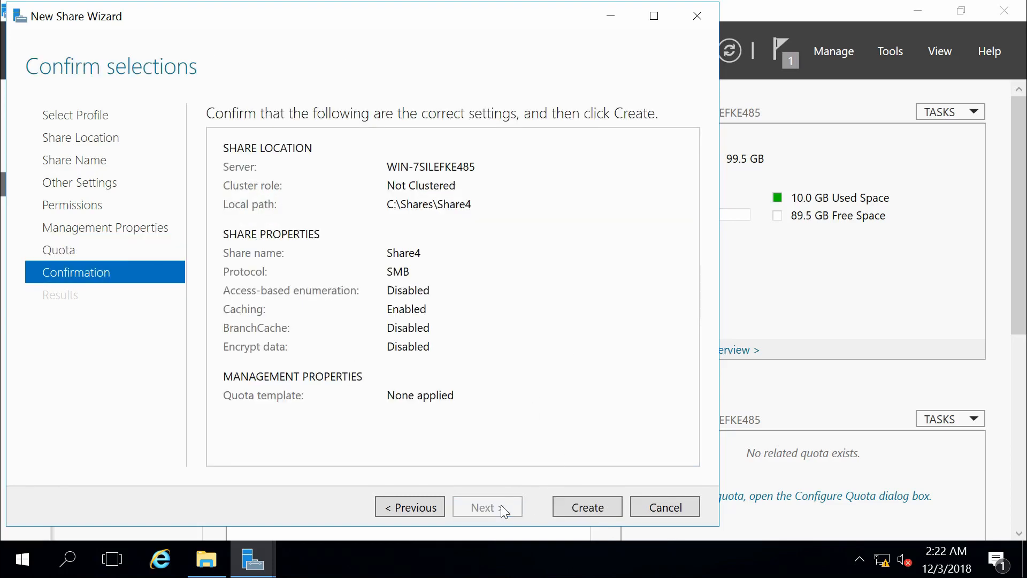
left_click(587, 506)
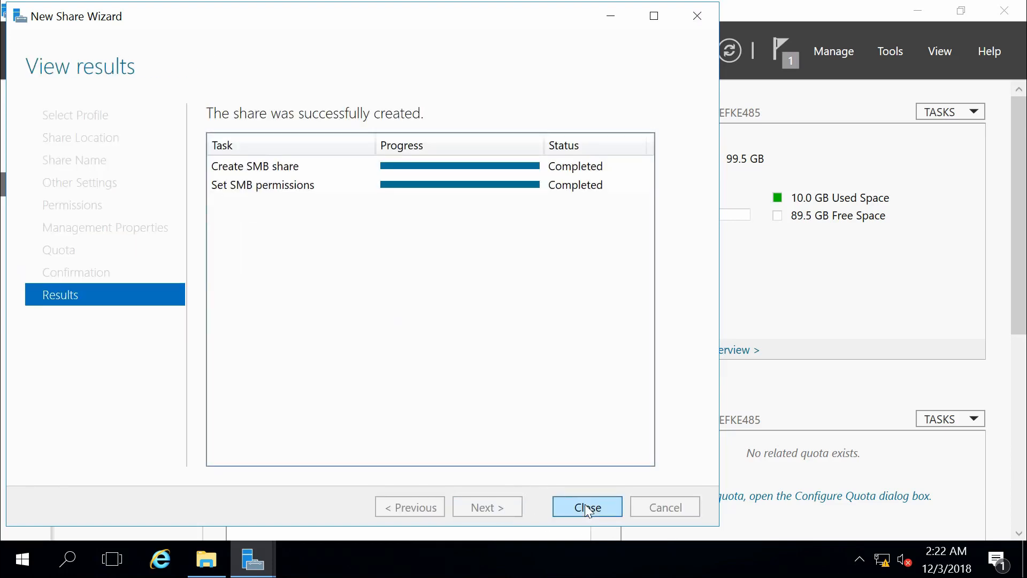
Close the finished Share4 wizard and start another new share with the SMB Share - Applications profile
left_click(588, 507)
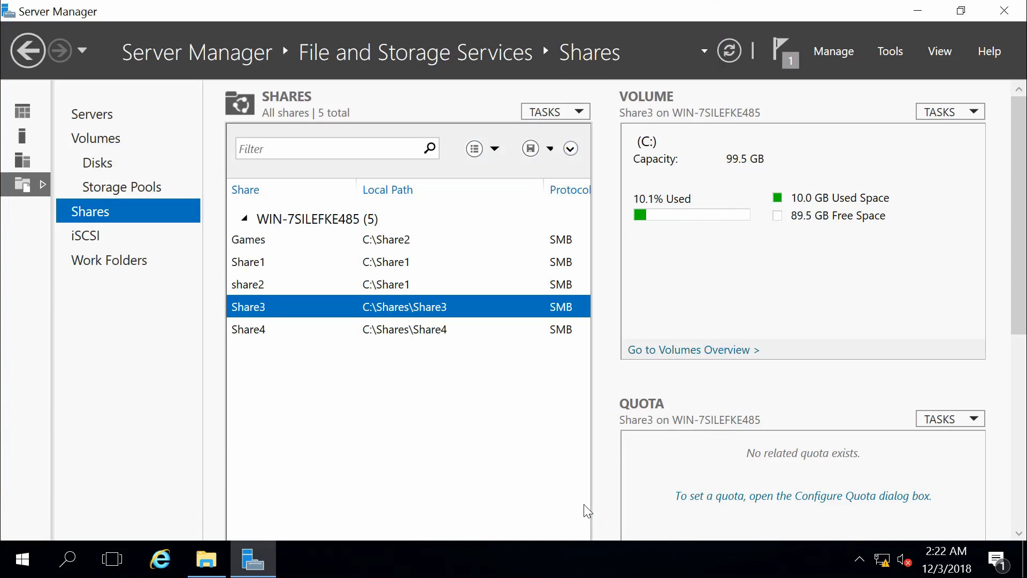
left_click(566, 111)
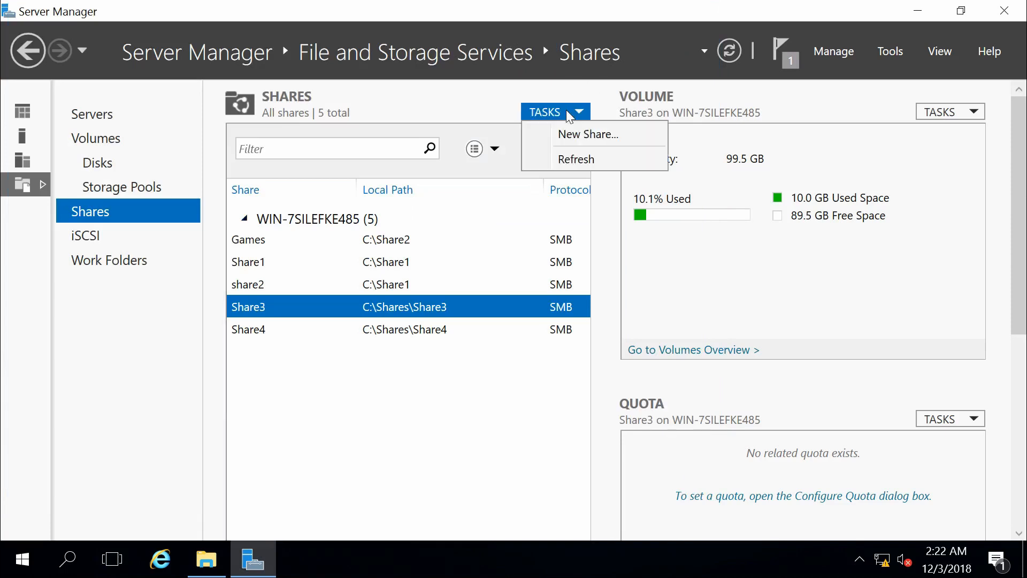
left_click(639, 130)
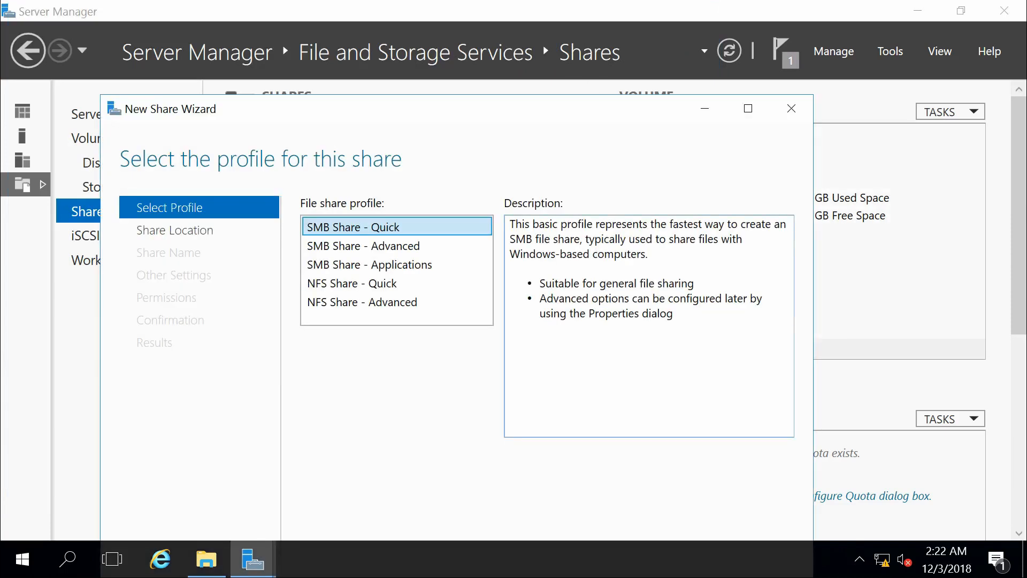
left_click(390, 269)
left_click_drag(500, 108, 480, 16)
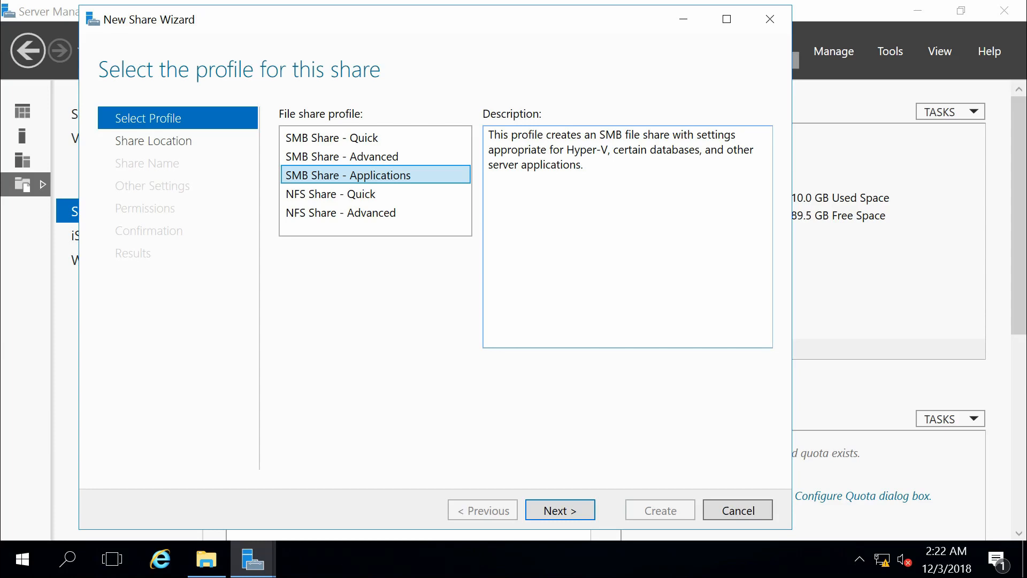
left_click_drag(567, 150, 699, 151)
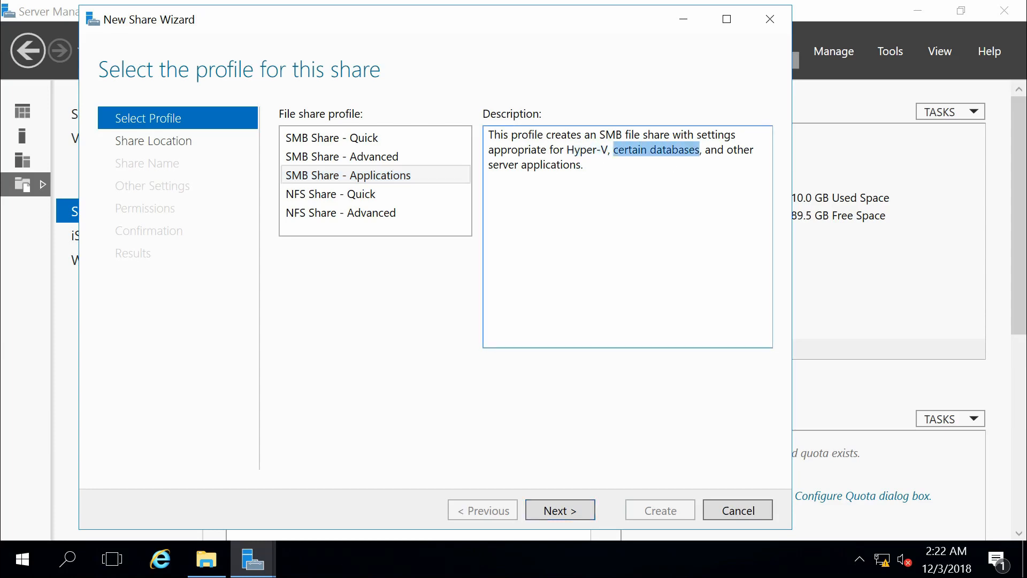
left_click_drag(583, 164, 489, 165)
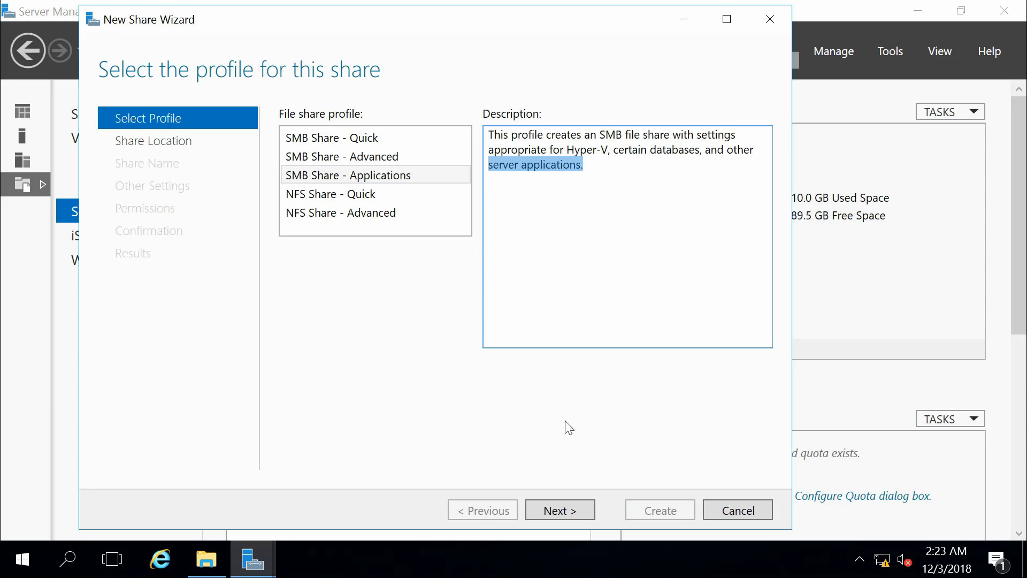
left_click(560, 511)
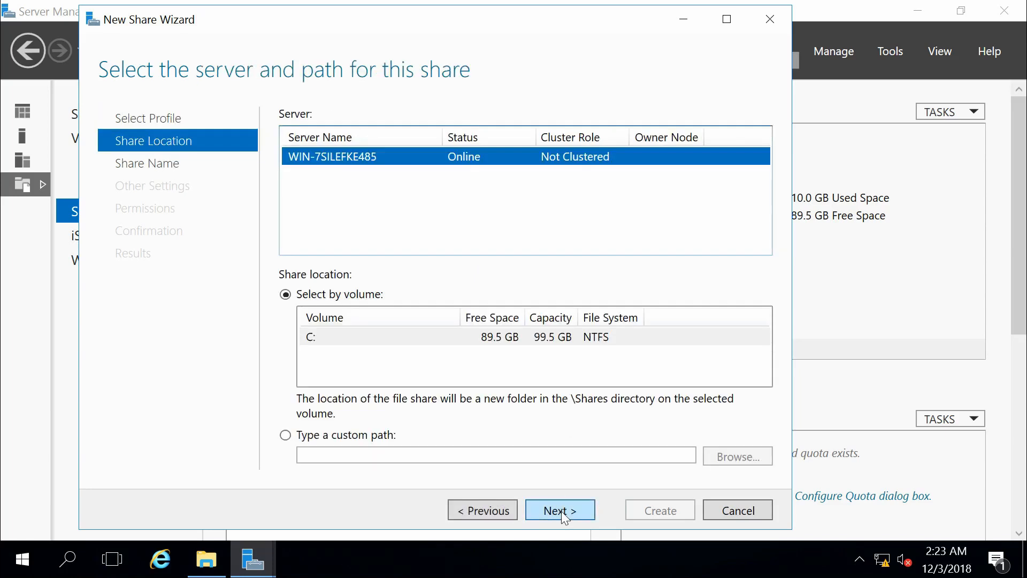
Keep the default server and volume C: for the applications share and name it Share5
left_click(560, 512)
type("Sha")
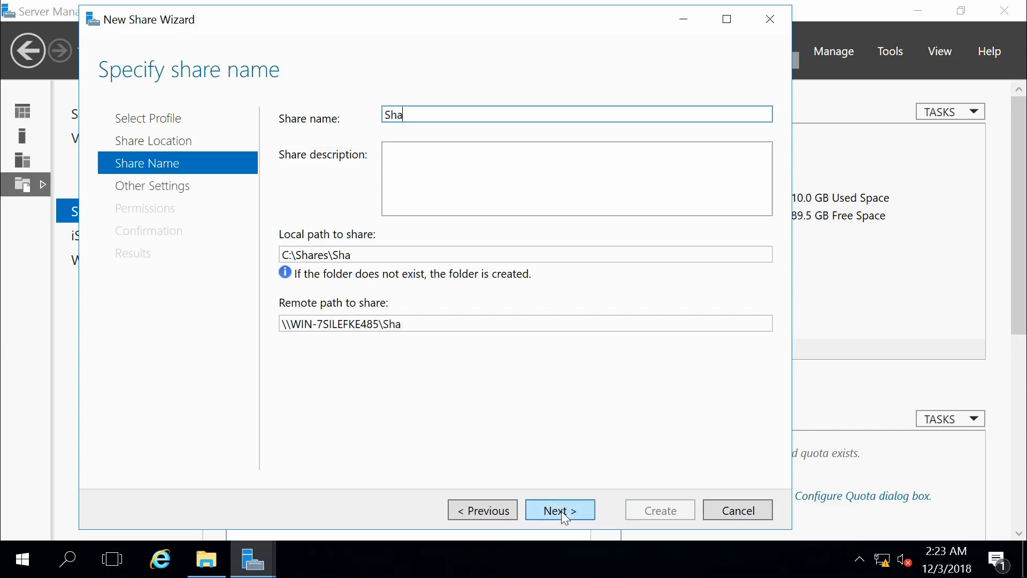
type("reS")
left_click(561, 511)
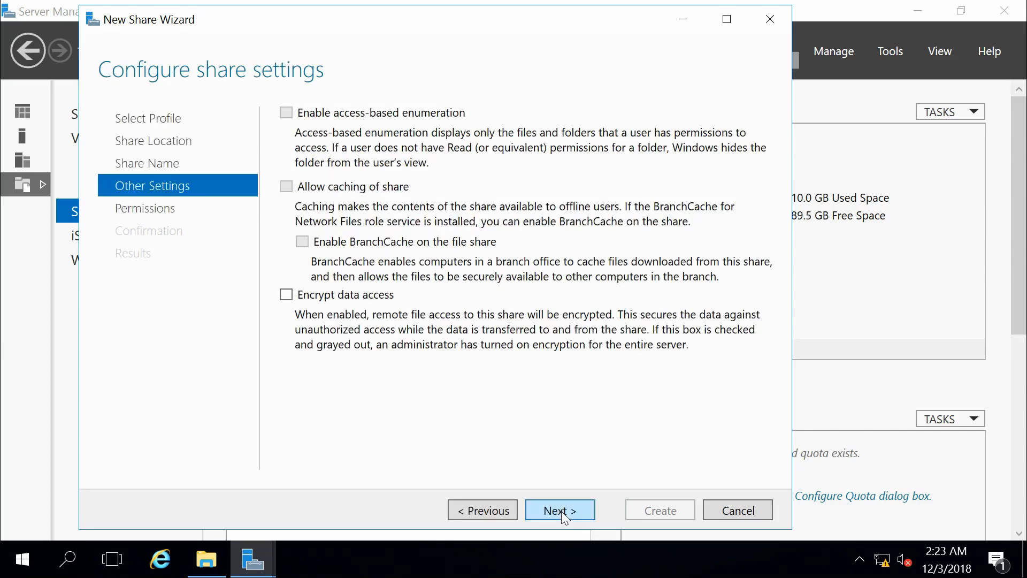
Accept the default share settings and permissions, create Share5, and close the wizard
left_click(561, 512)
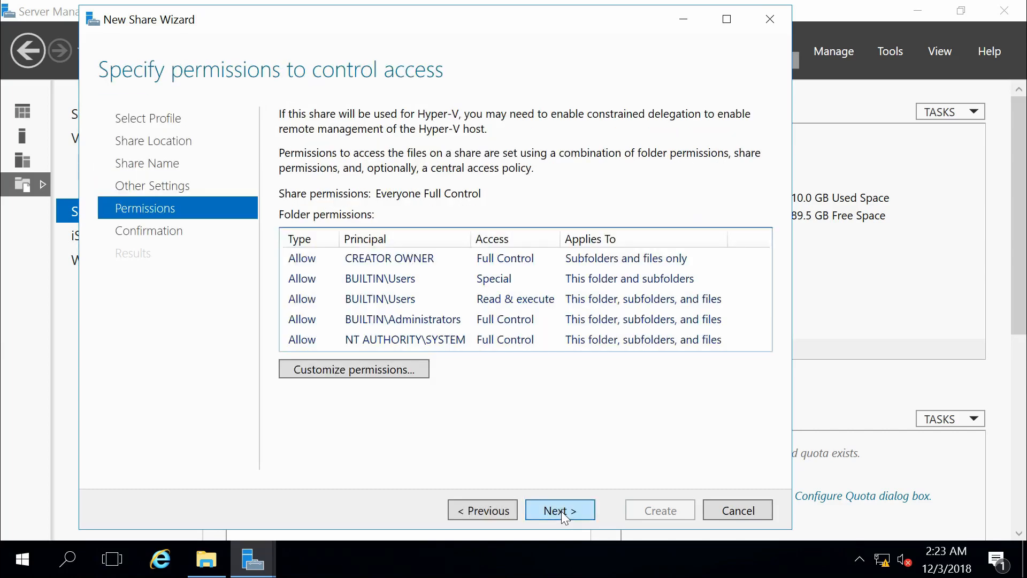
left_click(560, 510)
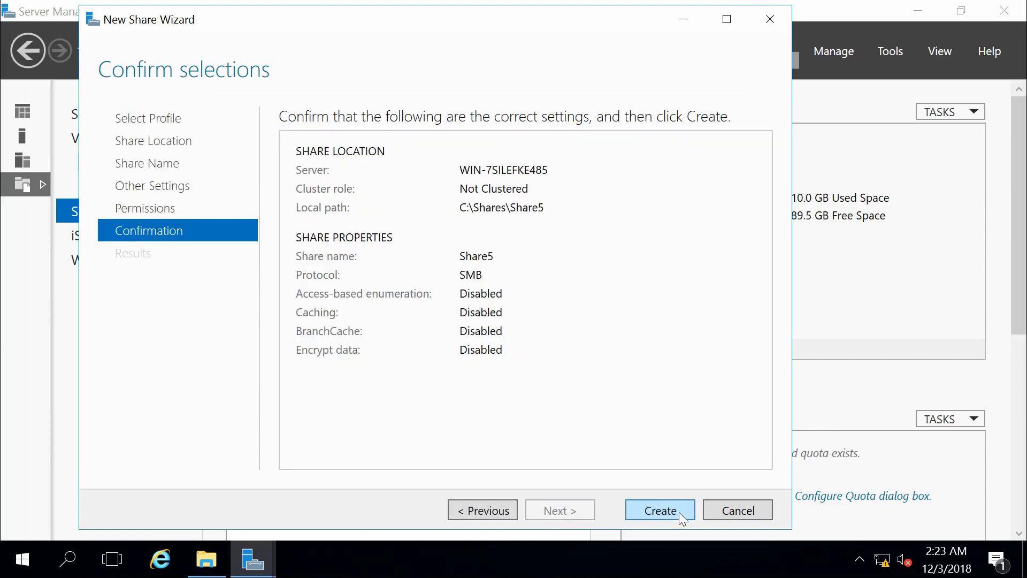
left_click(678, 512)
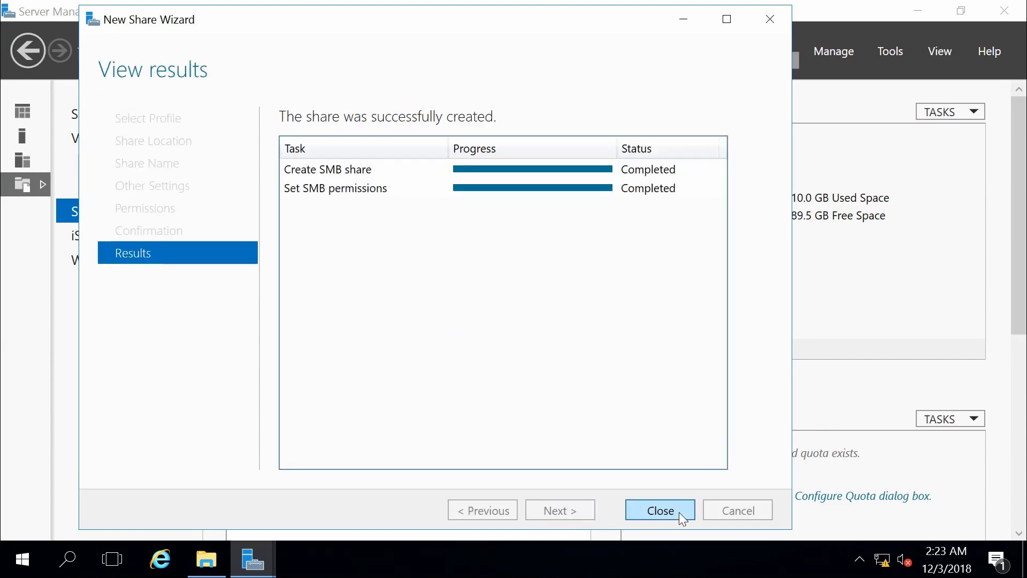
left_click(679, 512)
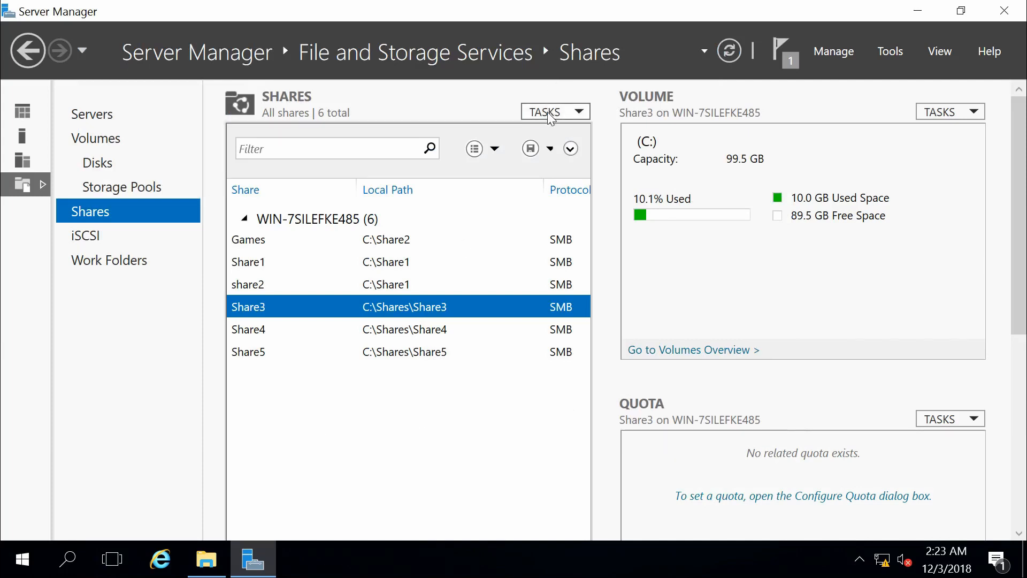
Check the availability of the NFS Share - Quick and NFS Share - Advanced profiles for a new share, and cancel the wizard
left_click(580, 114)
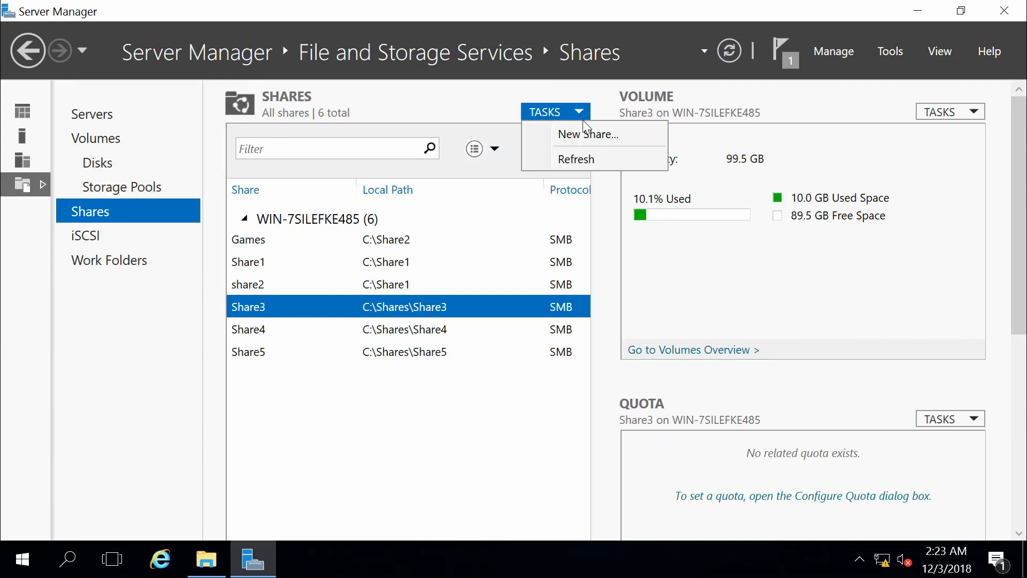
left_click(585, 134)
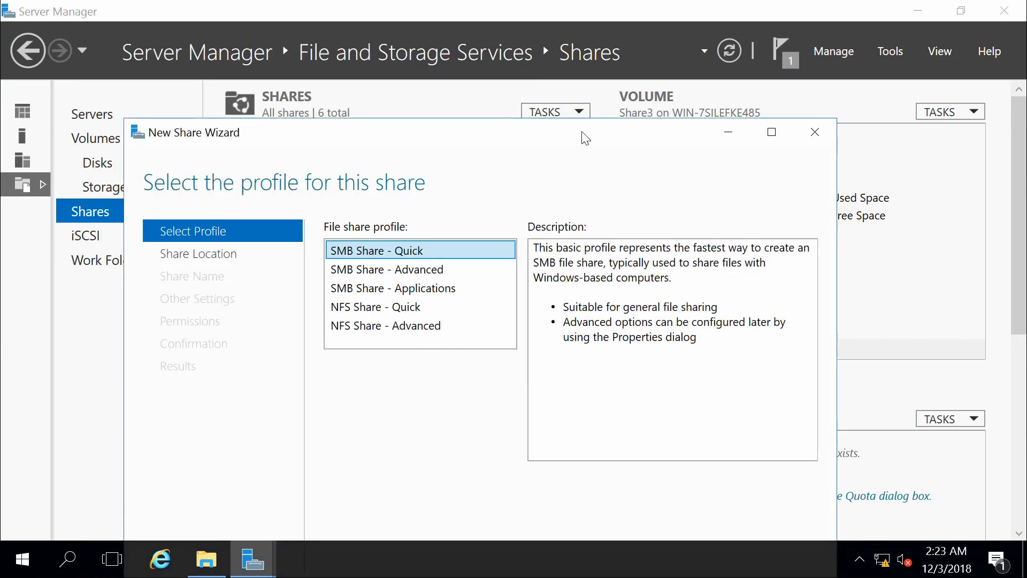
left_click(410, 309)
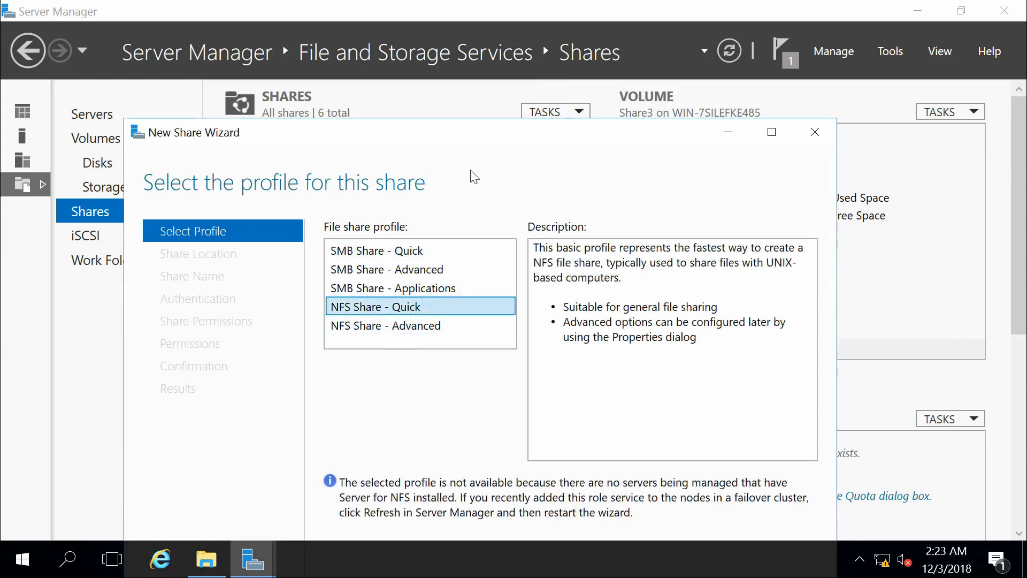
left_click_drag(473, 131, 456, 23)
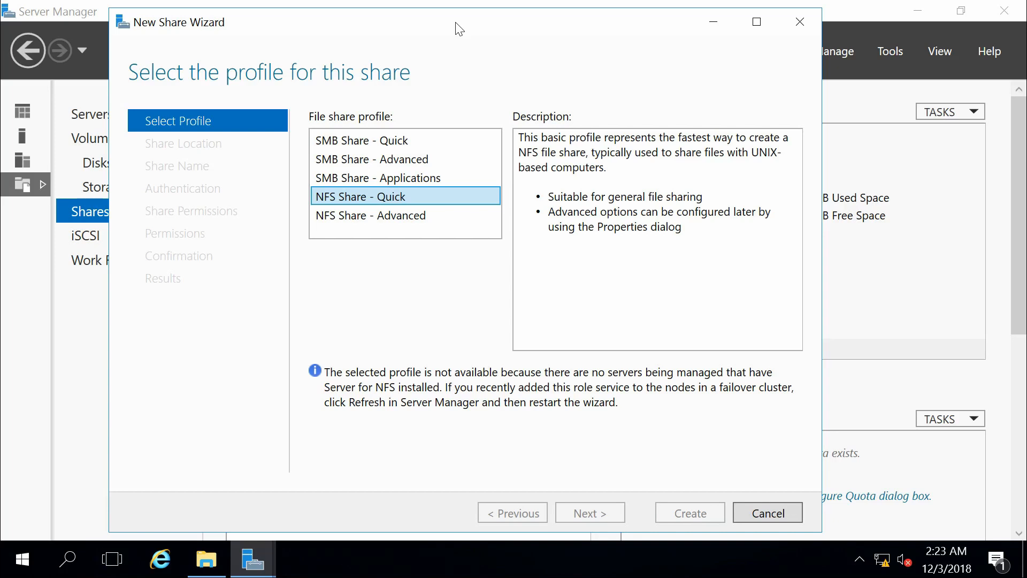
left_click(445, 215)
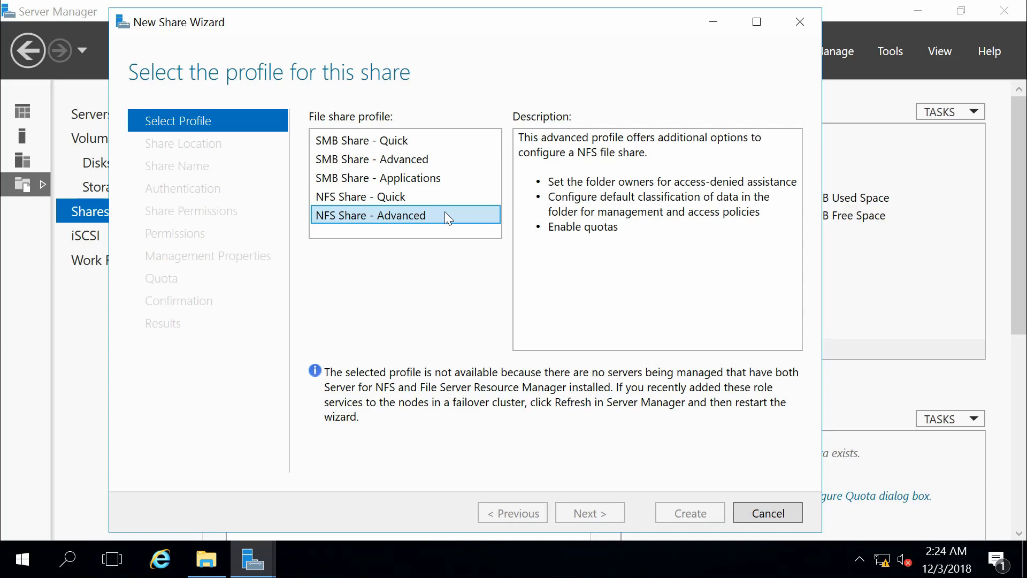
left_click(780, 517)
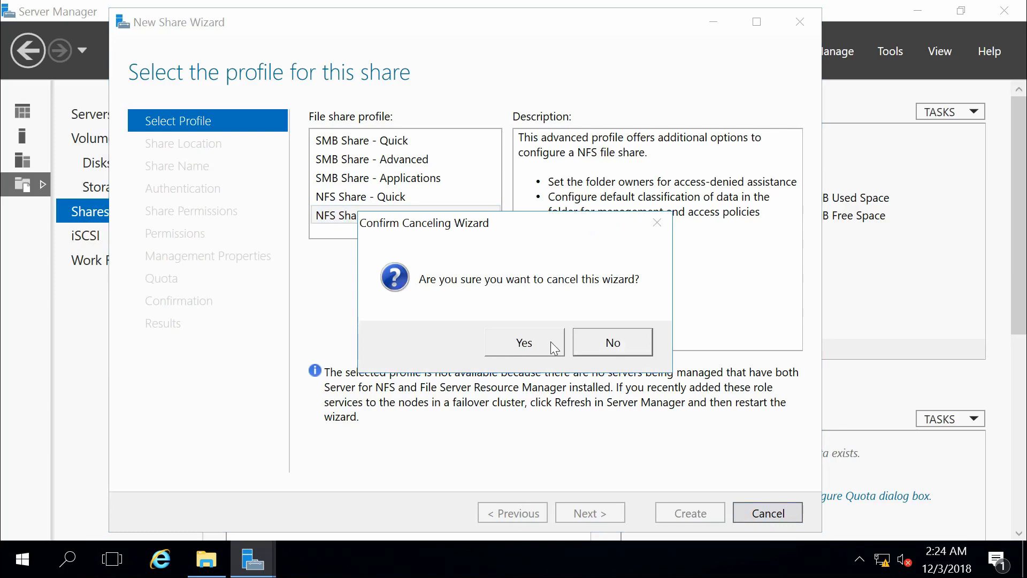
left_click(552, 343)
Start adding roles and features from the dashboard, keeping the default installation type and destination server
left_click(22, 111)
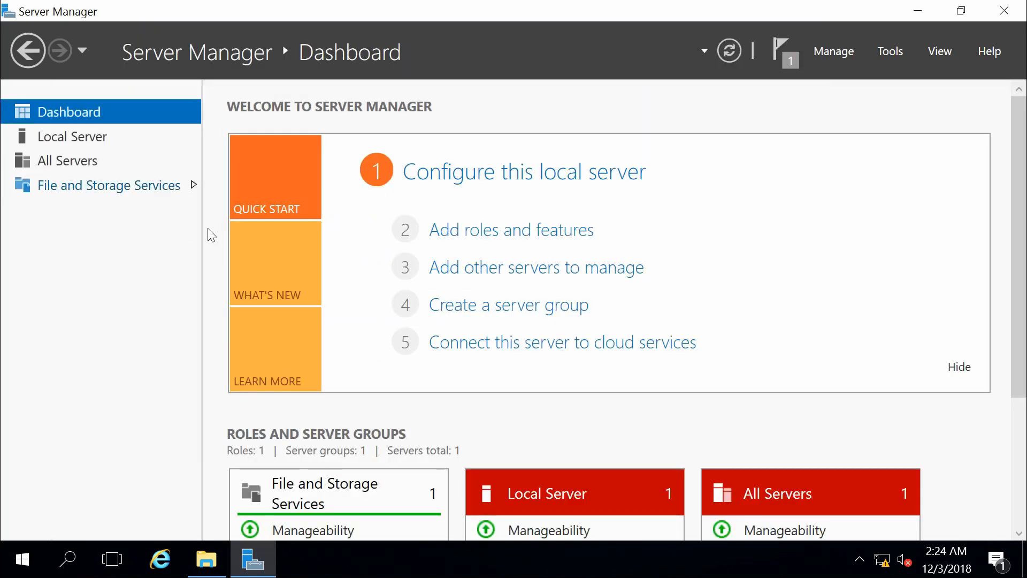
left_click(460, 233)
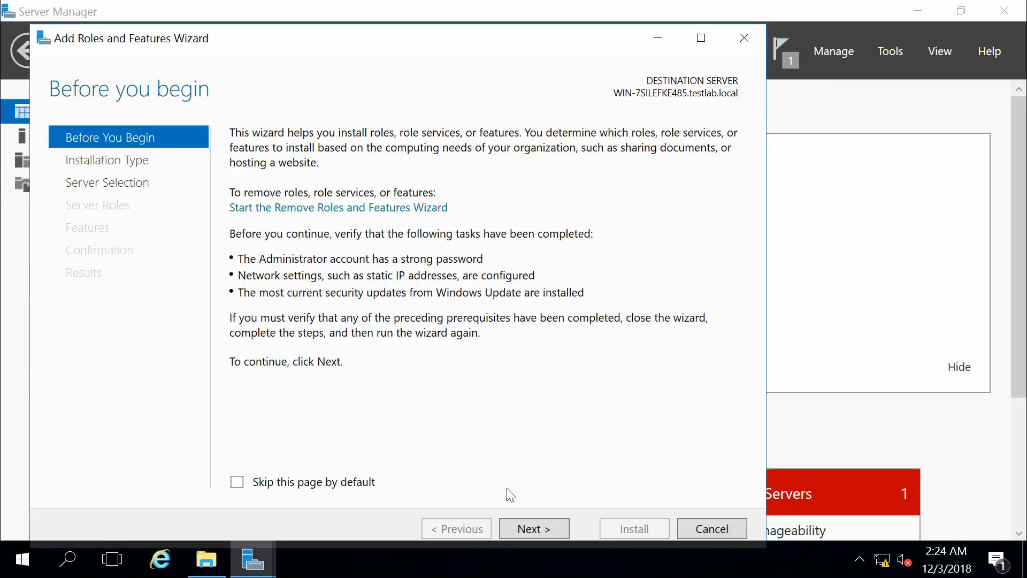
left_click(546, 527)
left_click(547, 528)
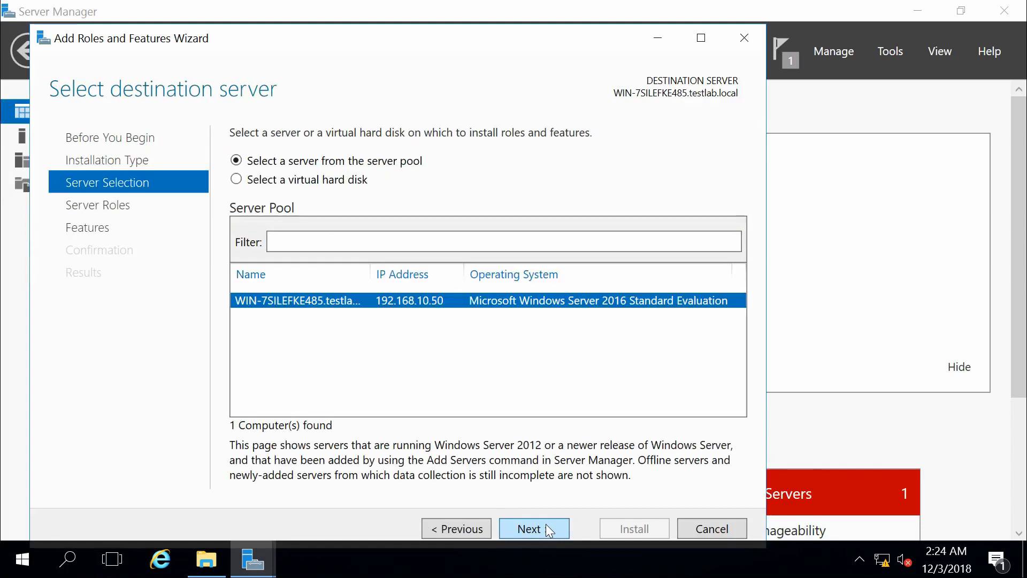
left_click(545, 527)
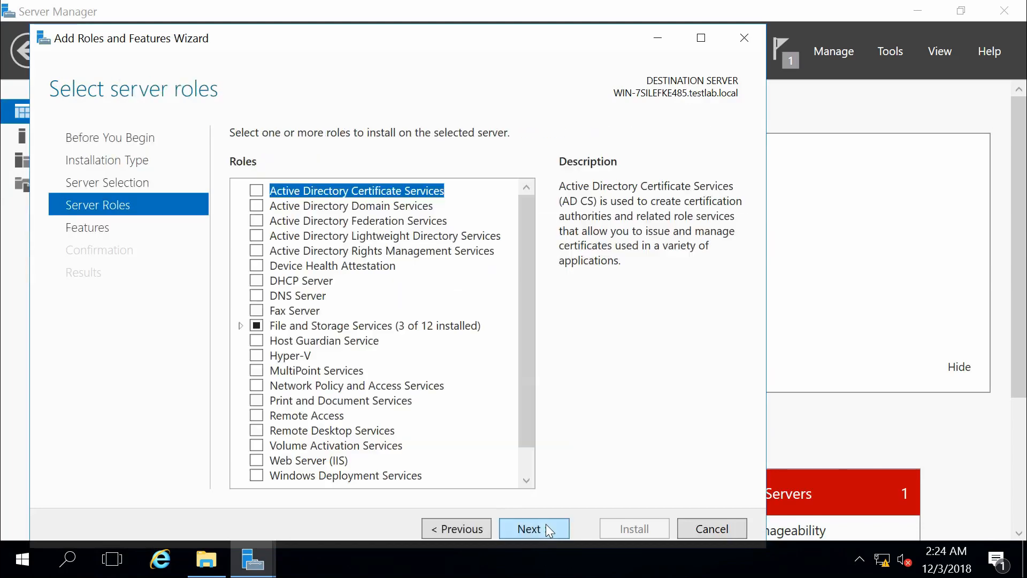
Select the Server for NFS role service under File and iSCSI Services, including its required management tools
left_click(239, 326)
left_click(258, 341)
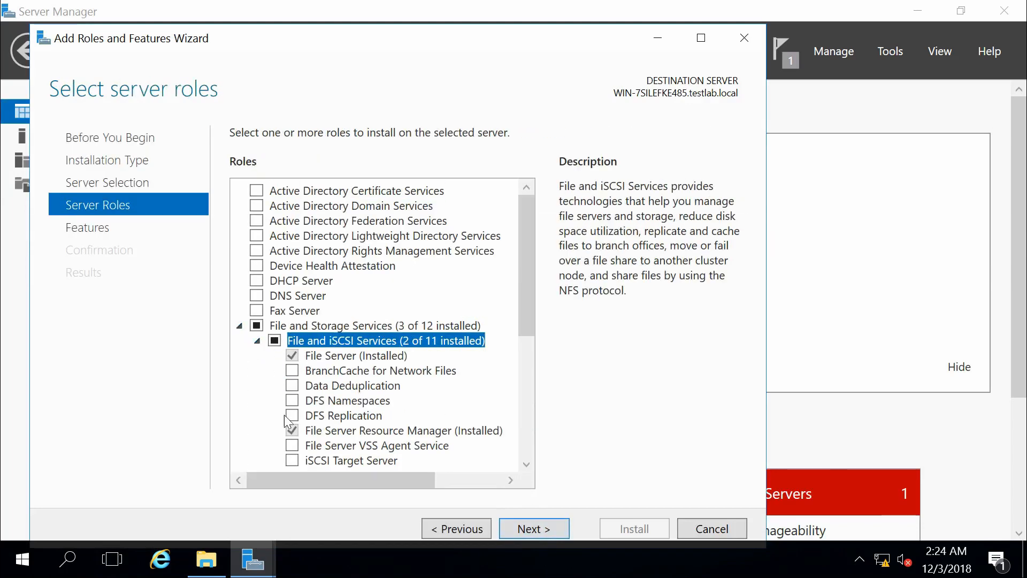
scroll(284, 415, "down", 2)
left_click(292, 400)
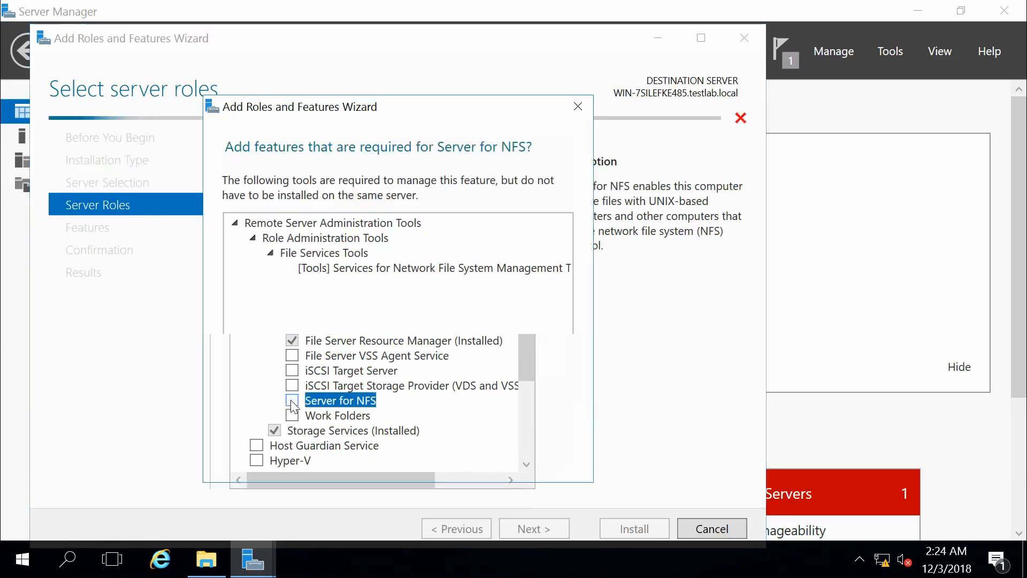
left_click(455, 444)
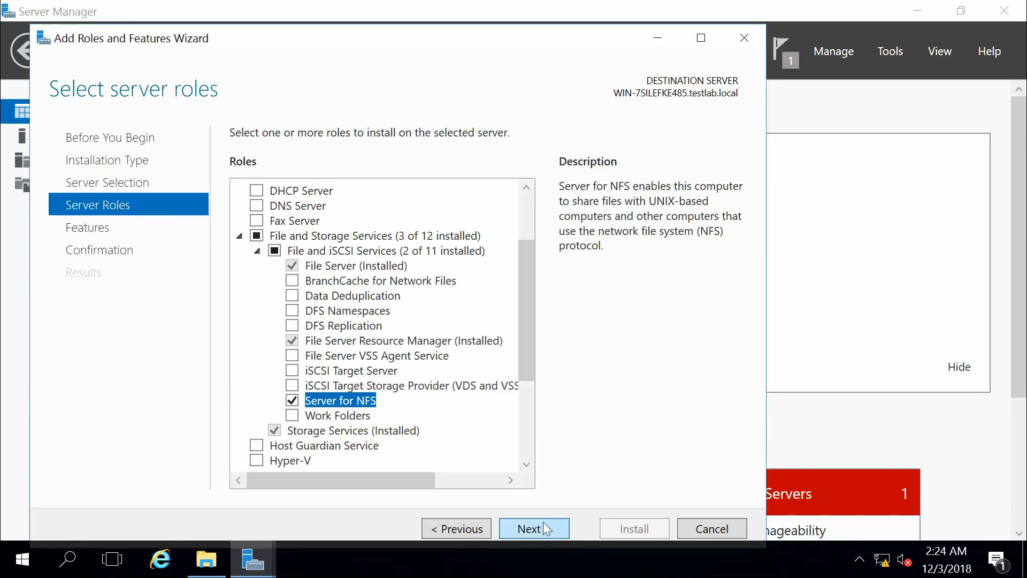
Install Server for NFS without selecting additional features, and close the wizard once installation completes
left_click(544, 522)
left_click(661, 530)
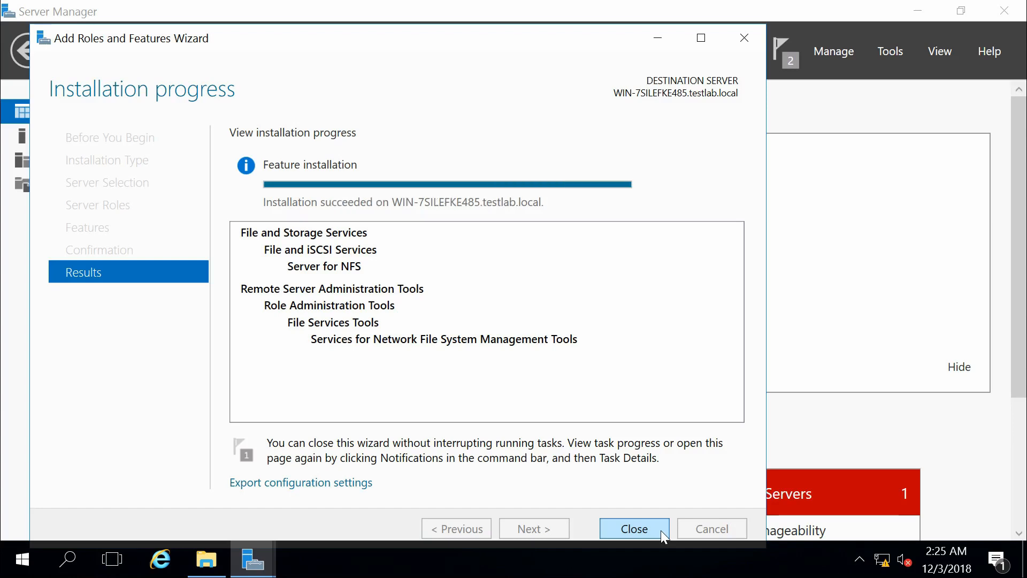
left_click(634, 528)
Refresh the File and Storage Services data and show the server's shares
left_click(123, 185)
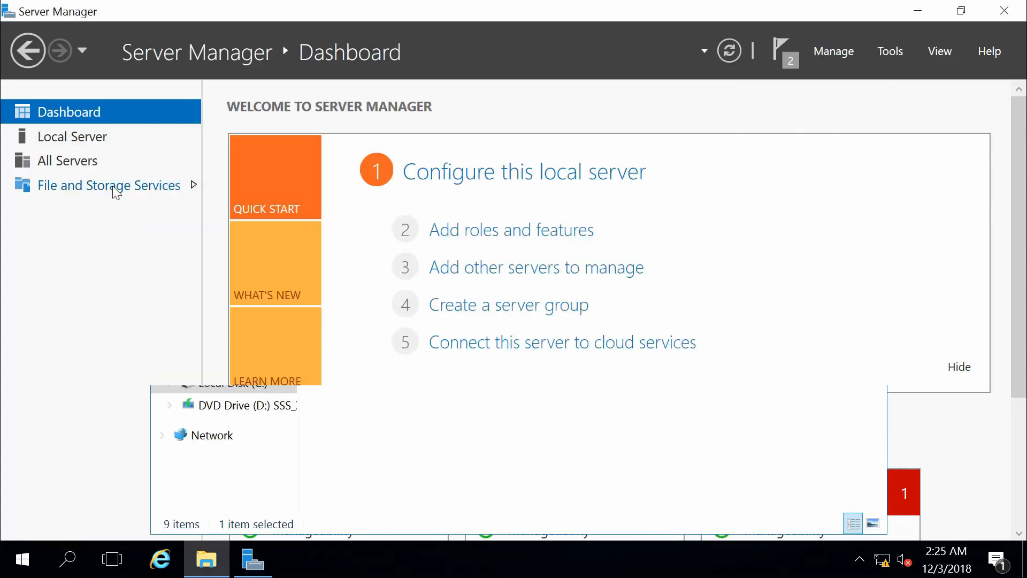
left_click(734, 53)
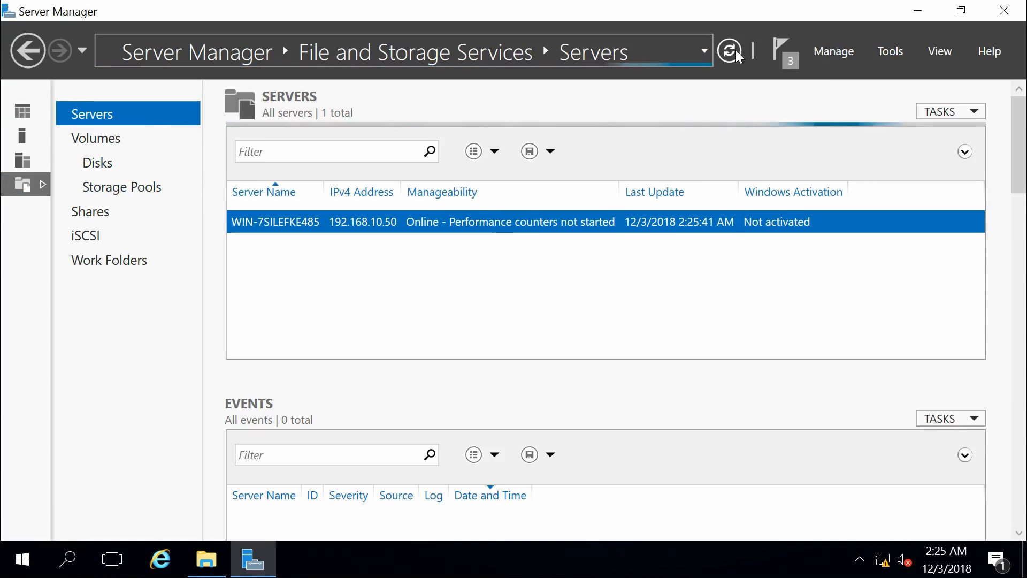
left_click(94, 212)
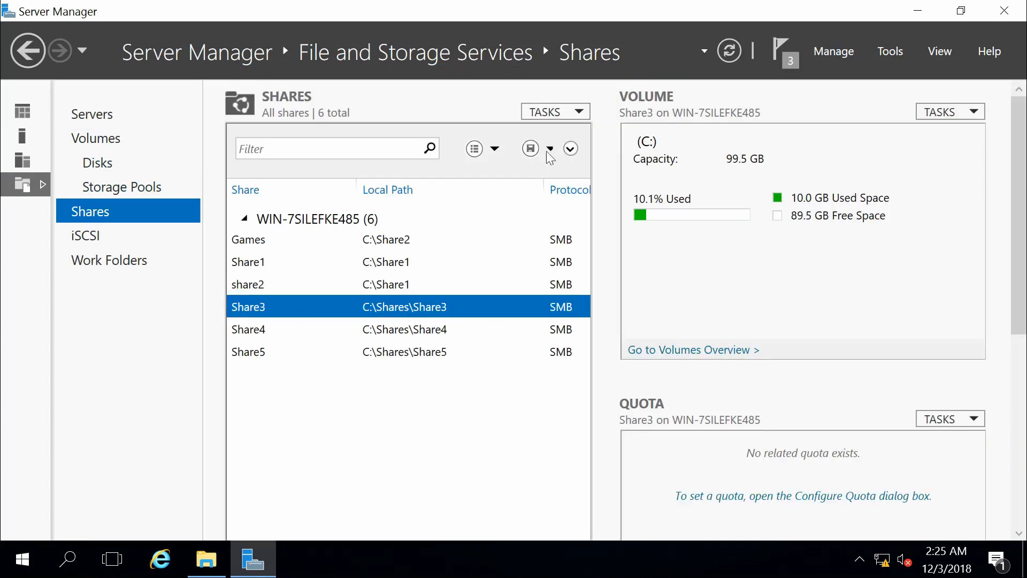
Start a new share with the NFS Share - Quick profile, keeping the default server and volume C:
left_click(557, 112)
left_click(558, 133)
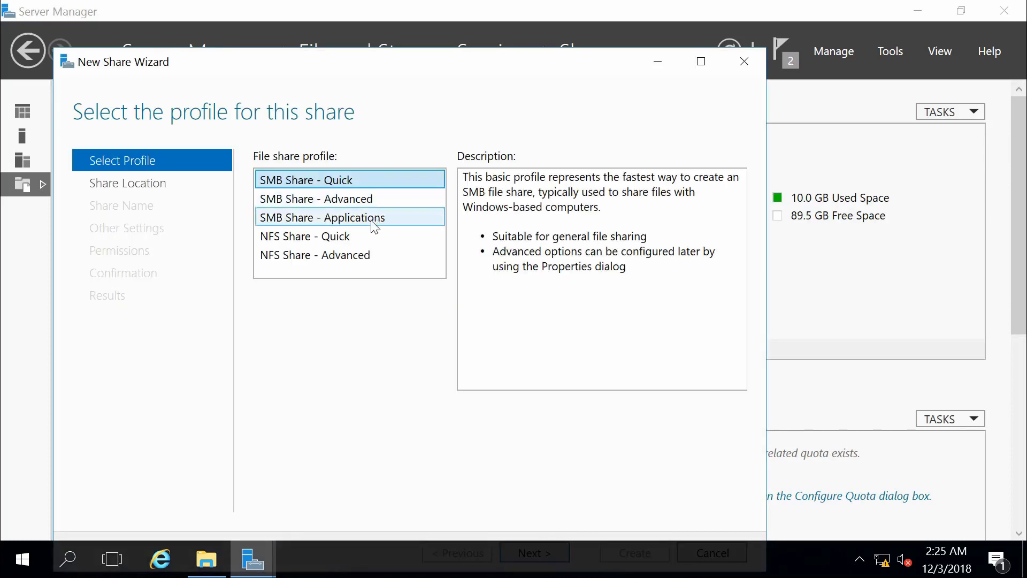
left_click(337, 236)
left_click_drag(445, 59, 447, 25)
left_click(542, 522)
left_click(542, 521)
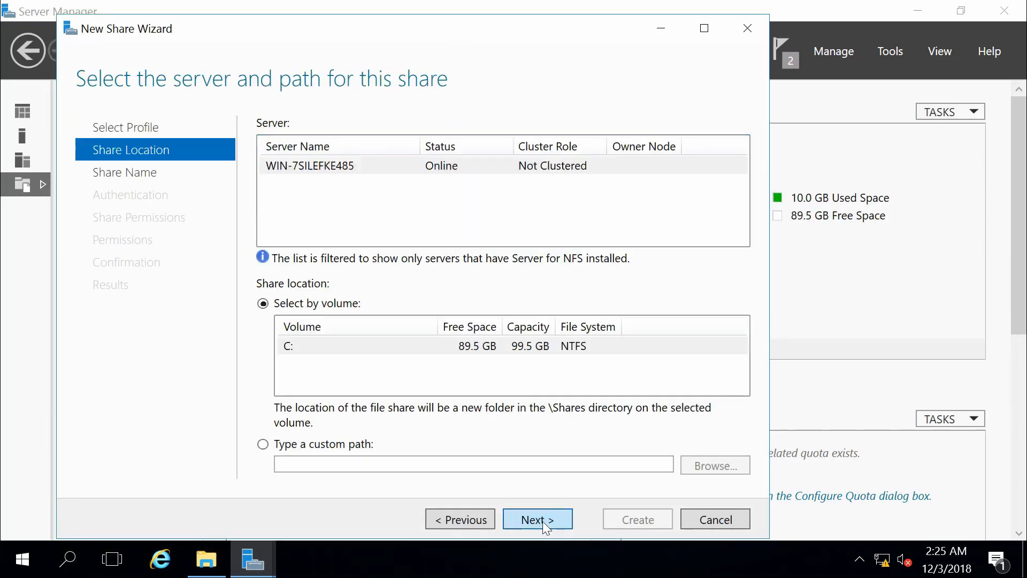
Name the NFS share Share6, view its authentication methods, and return to the share name
type("Share6")
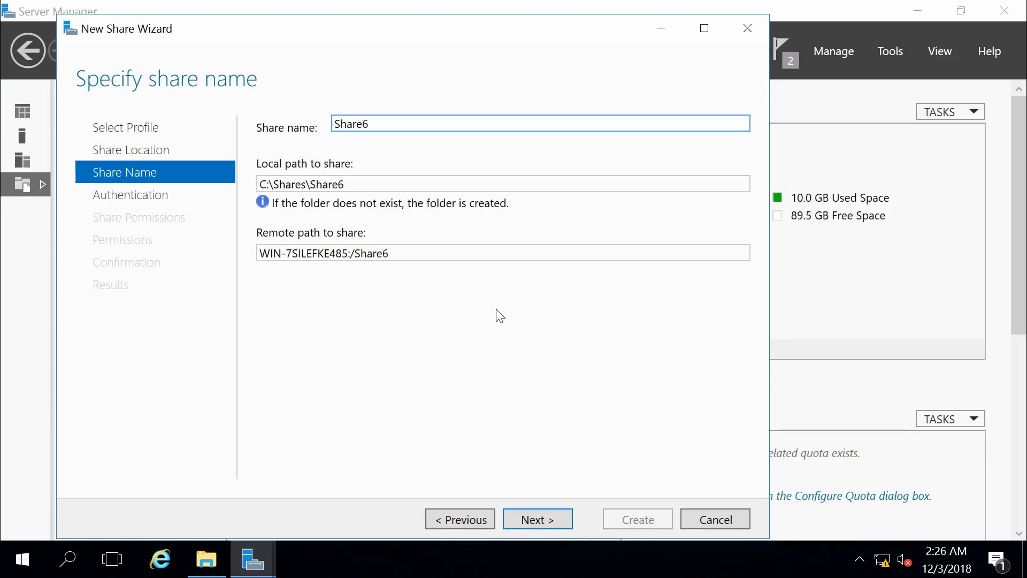
key("Return")
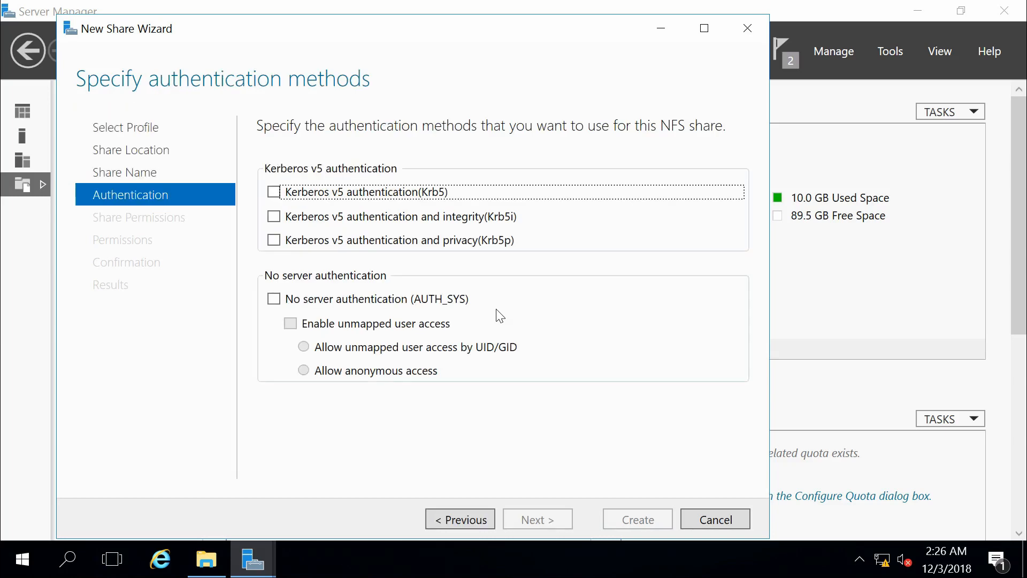
left_click(474, 522)
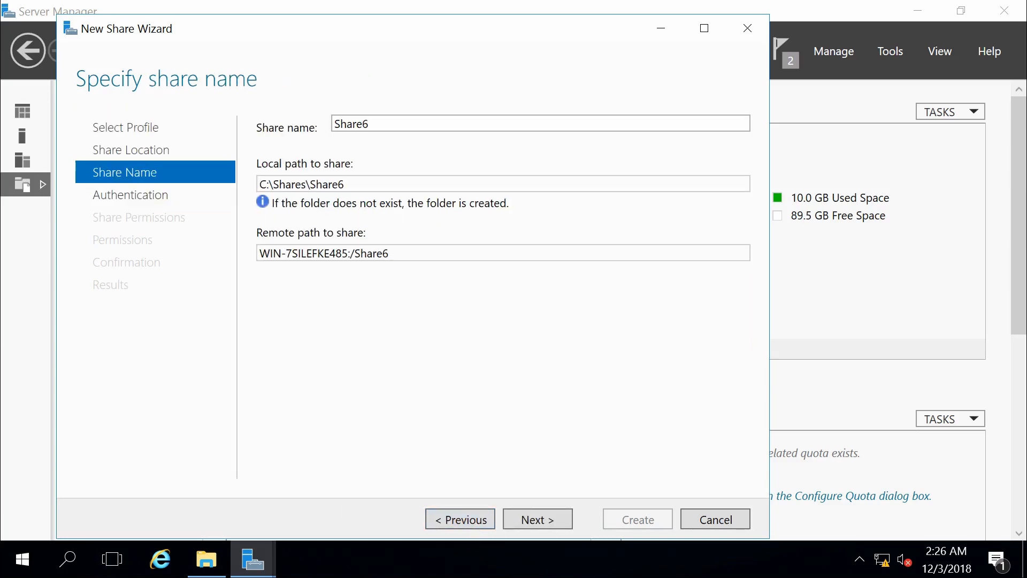
Keep the share name and remote path, and choose only No server authentication (AUTH_SYS), without unmapped user access, as the NFS share's authentication
left_click_drag(390, 254, 259, 255)
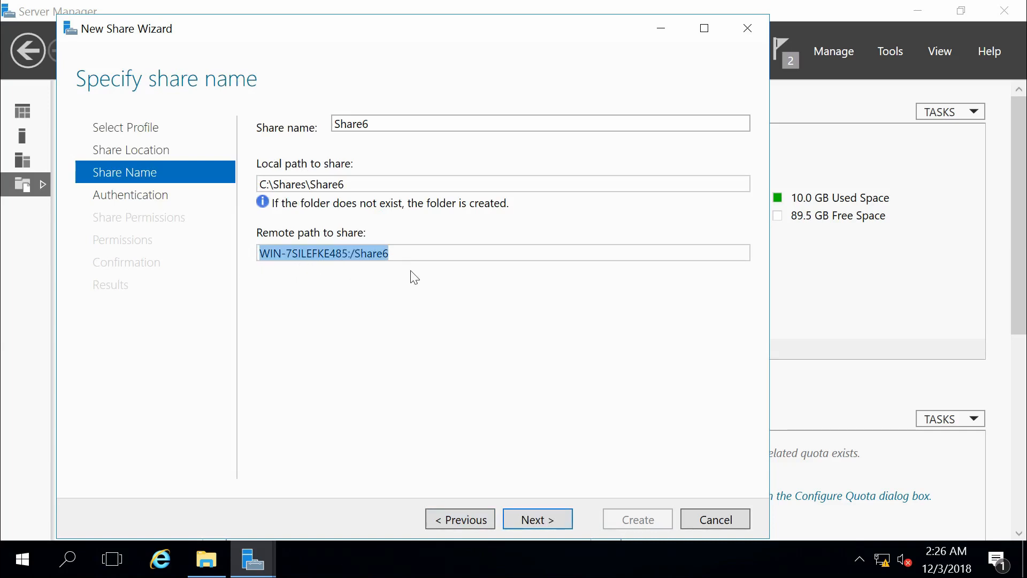
left_click(547, 523)
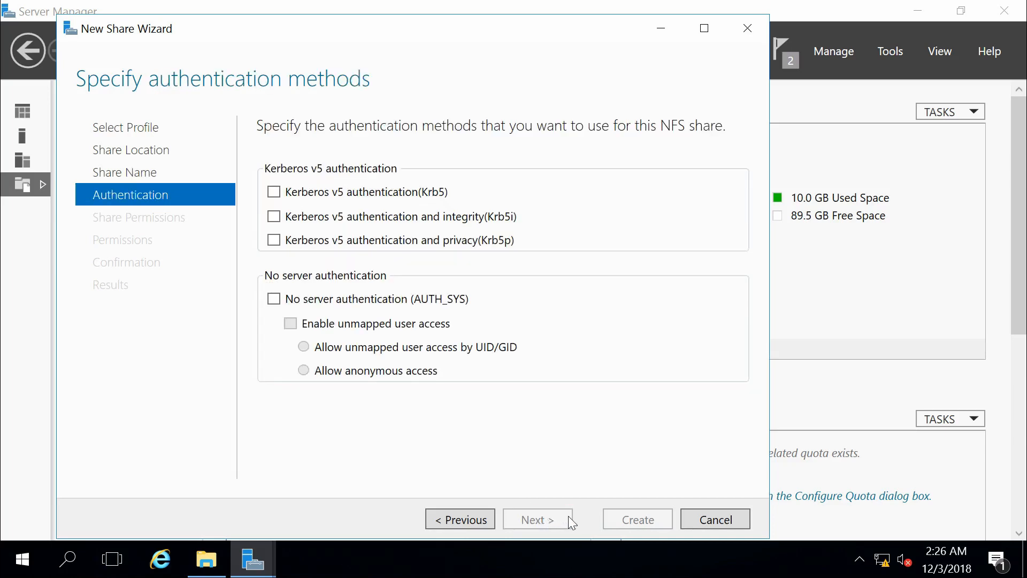
left_click(357, 198)
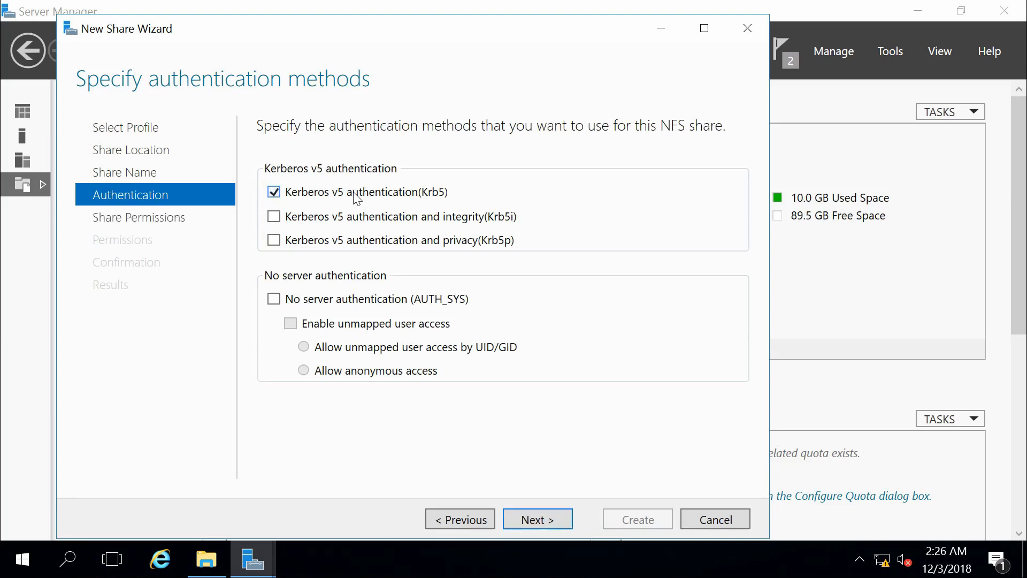
left_click(357, 198)
left_click(334, 299)
left_click(548, 524)
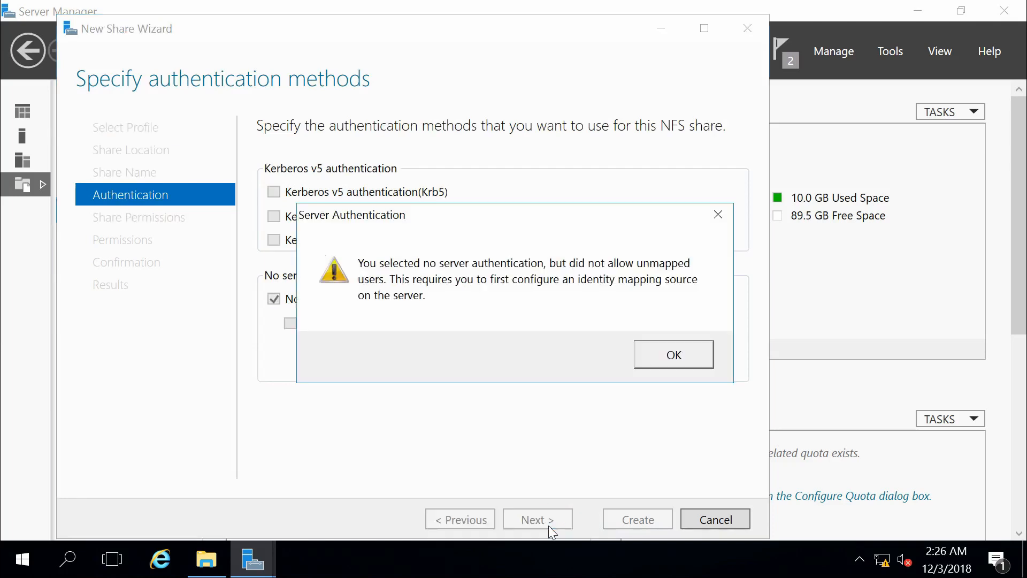
left_click(689, 352)
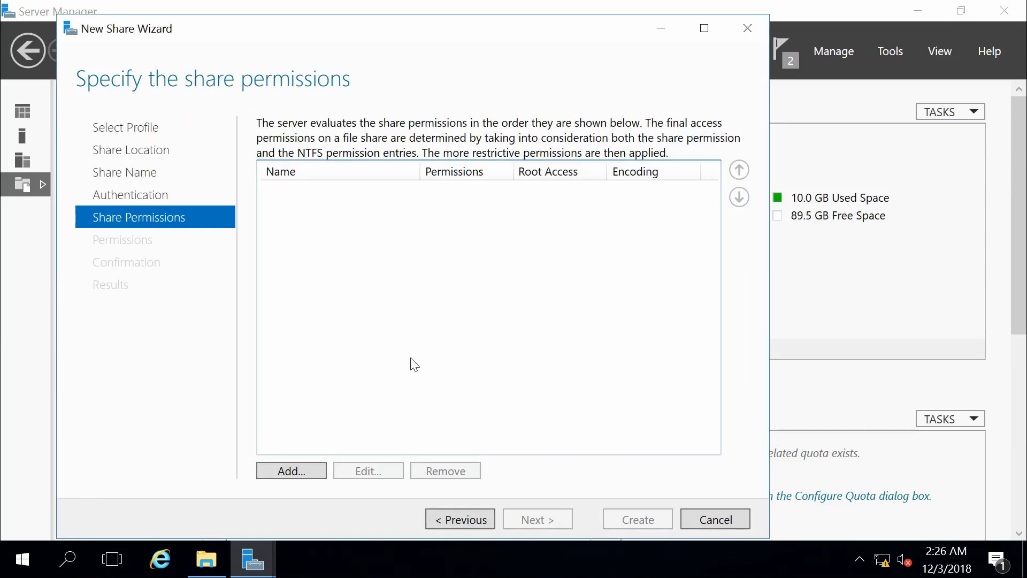
Start adding a permission entry to the NFS share's share permissions
left_click(278, 471)
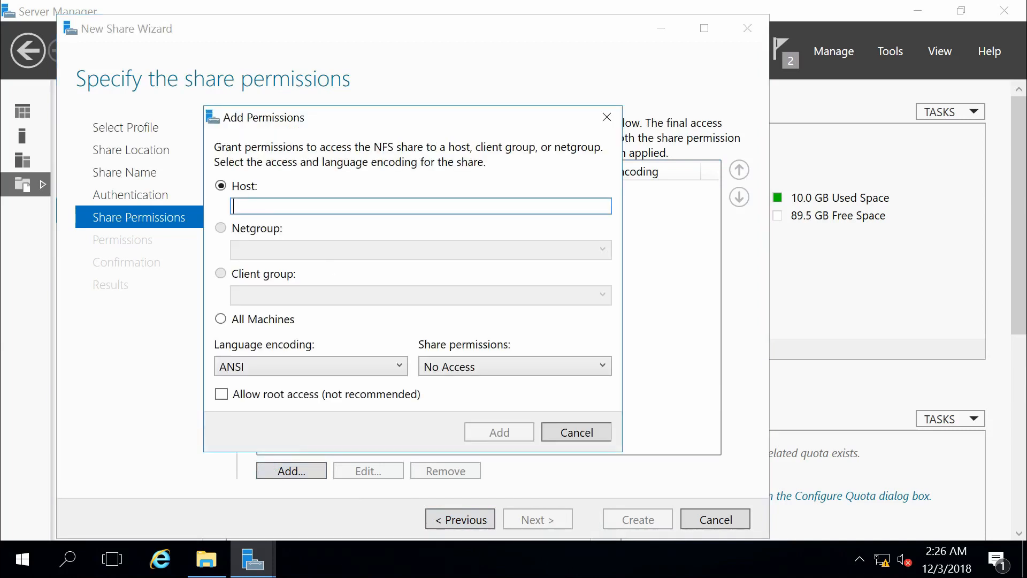